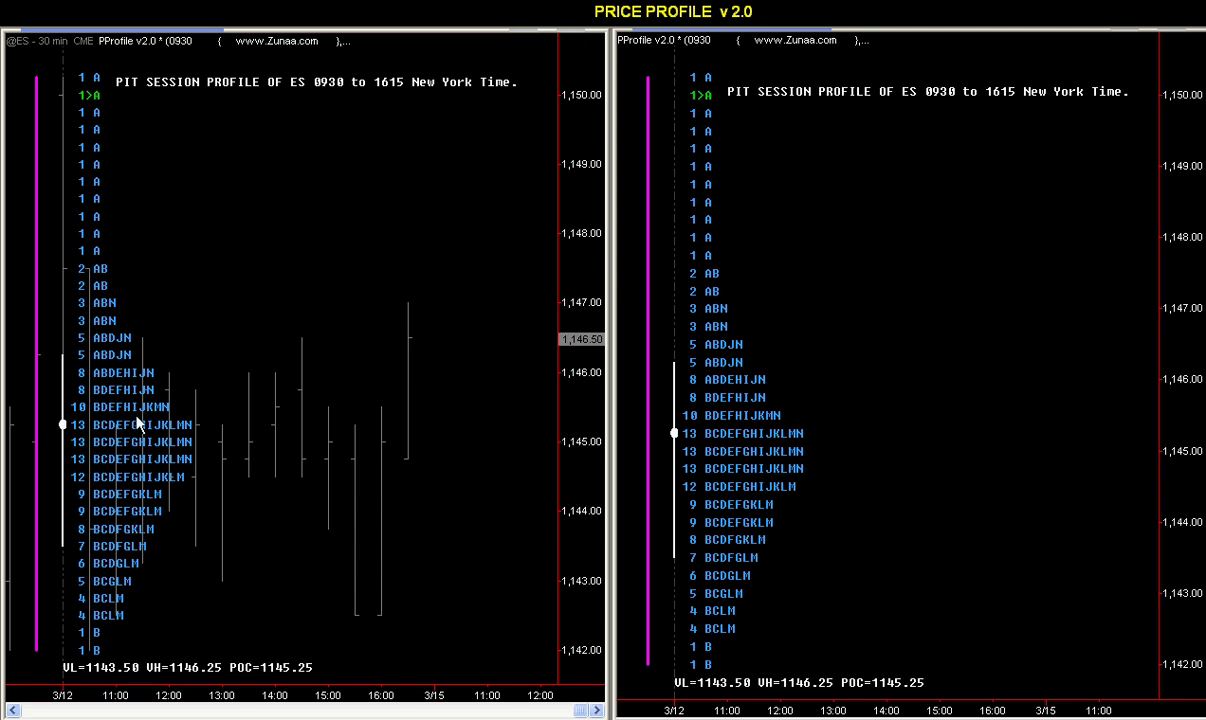
Read the price values of nearby bars by tracing along the ES regular-session profile
{"action": "left_click", "coordinate": [463, 412]}
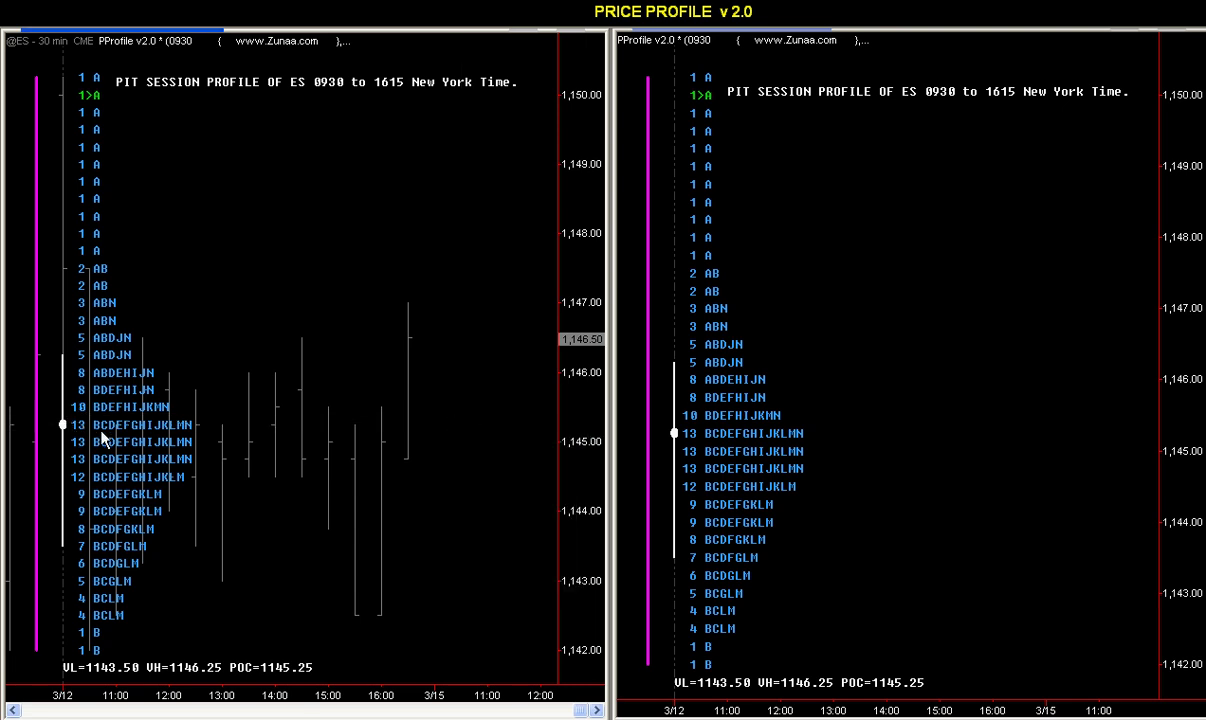
{"action": "left_click", "coordinate": [484, 402]}
{"action": "left_click_drag", "start_coordinate": [565, 430], "coordinate": [516, 424]}
{"action": "left_click_drag", "start_coordinate": [473, 451], "coordinate": [421, 428]}
Use the crosshair readout to check the 11:30 bar on 03/15 and the 13:30 to 14:00 bars
{"action": "middle_click", "coordinate": [514, 440]}
{"action": "left_click", "coordinate": [514, 430]}
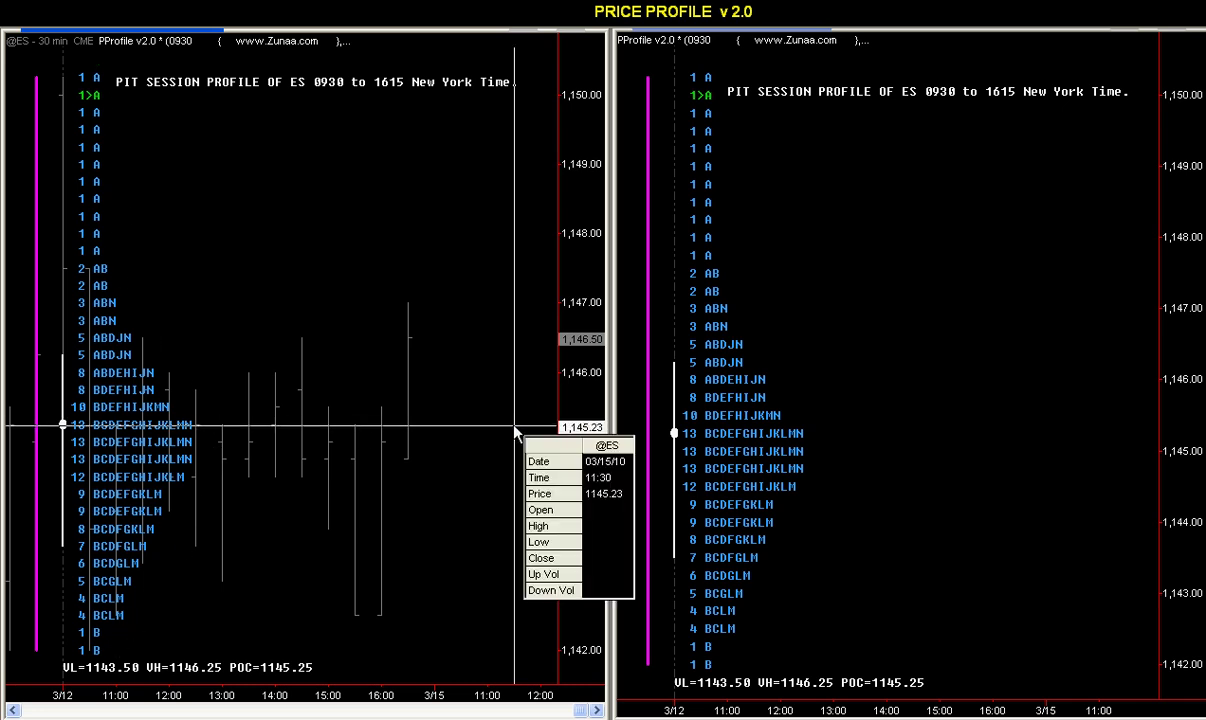
{"action": "middle_click", "coordinate": [514, 432]}
{"action": "middle_click", "coordinate": [258, 348]}
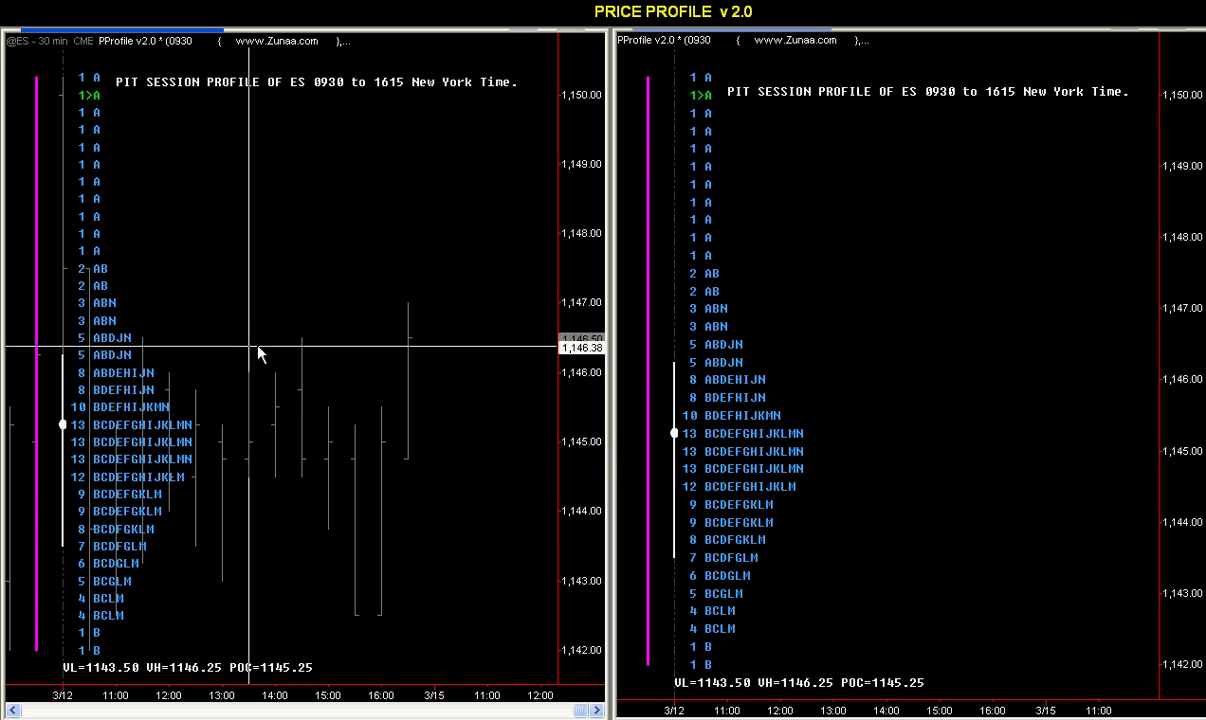
{"action": "left_click", "coordinate": [259, 353]}
{"action": "left_click_drag", "start_coordinate": [262, 360], "coordinate": [438, 423]}
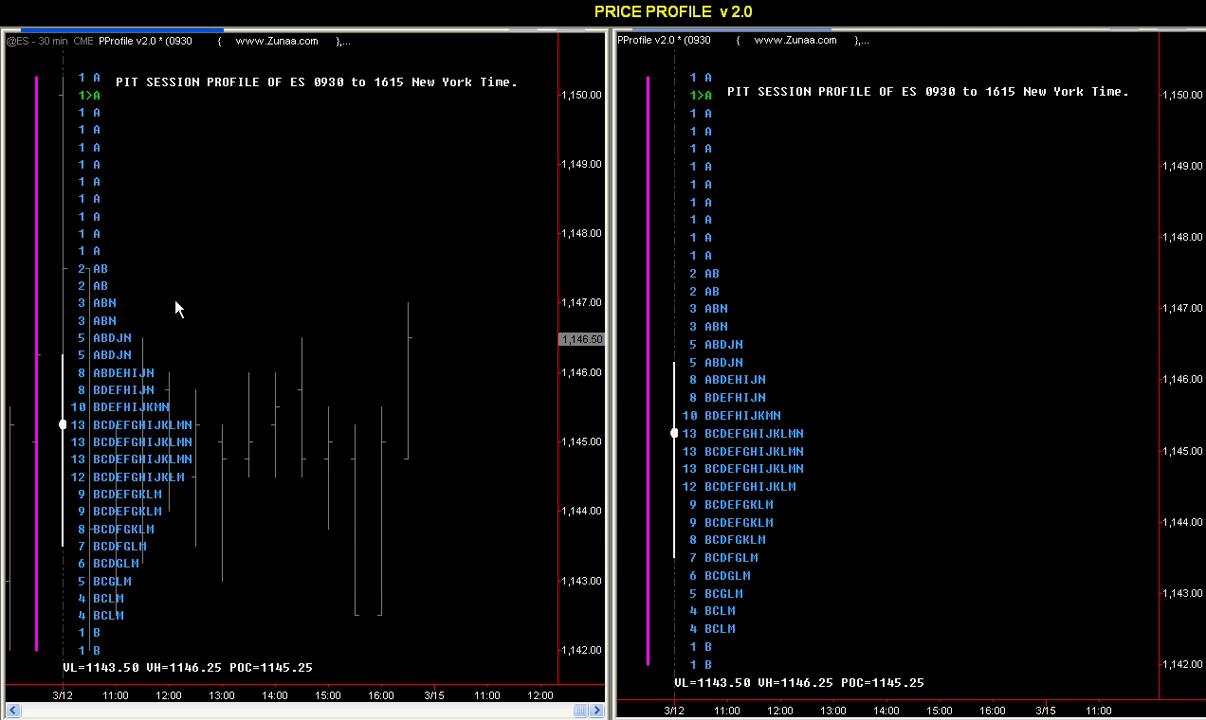
{"action": "mouse_move", "coordinate": [65, 342]}
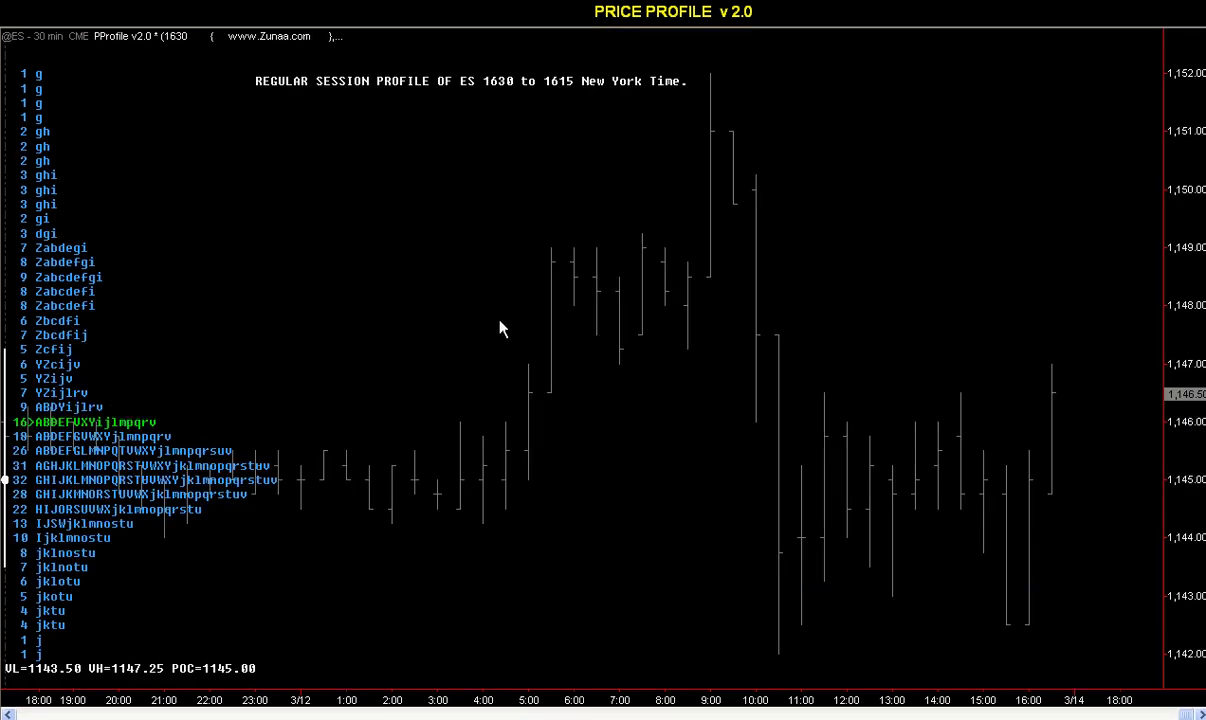
{"action": "mouse_move", "coordinate": [704, 527]}
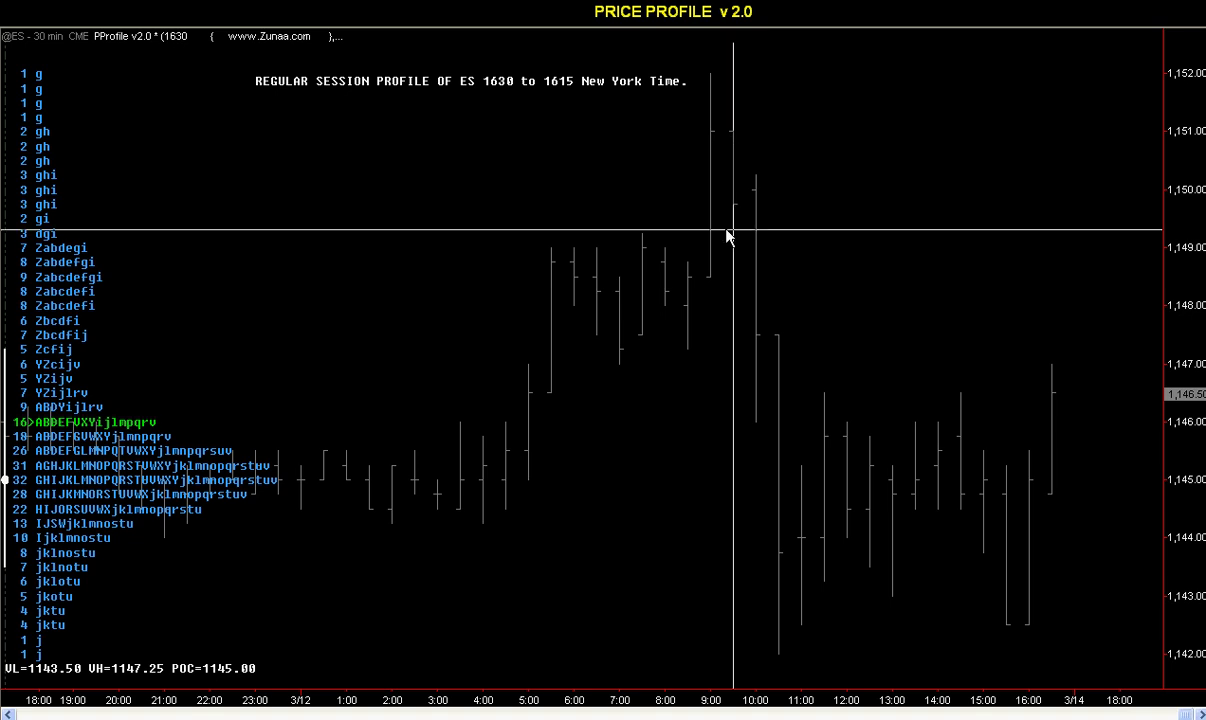
{"action": "mouse_move", "coordinate": [729, 235]}
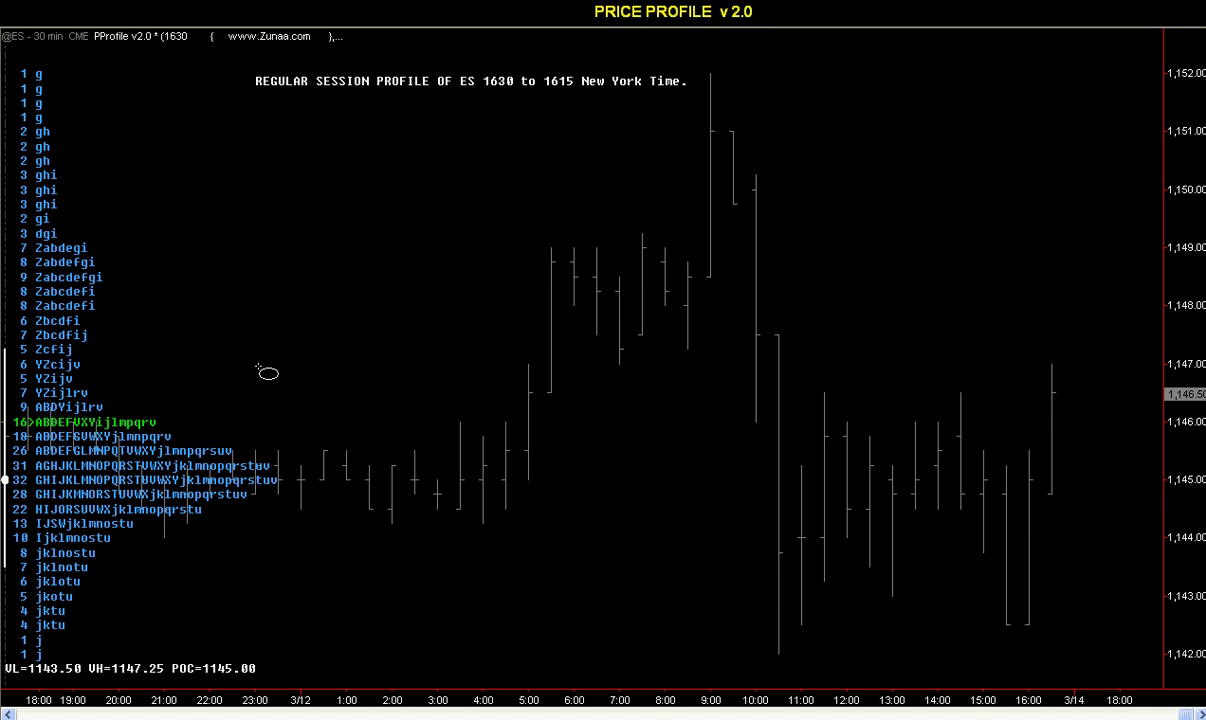
Highlight the overnight and pit session portions, then bring up the EURUSD three-chart workspace
{"action": "left_click_drag", "start_coordinate": [14, 61], "coordinate": [740, 651]}
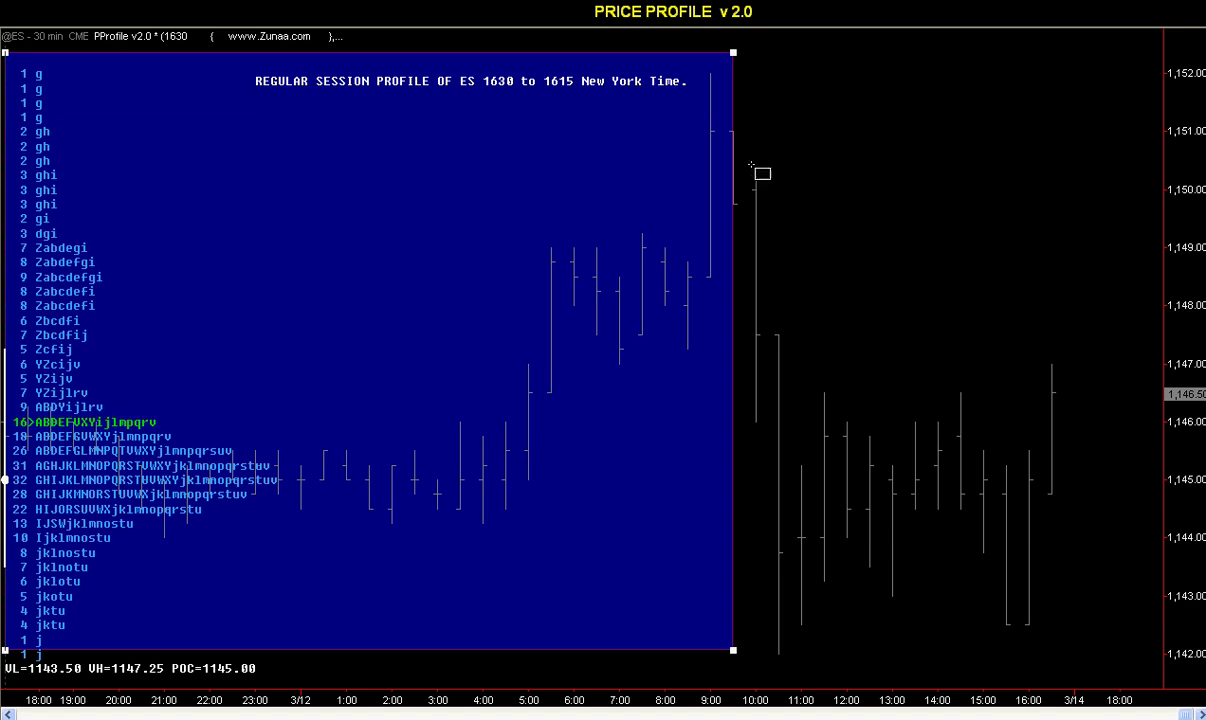
{"action": "left_click_drag", "start_coordinate": [756, 50], "coordinate": [1075, 664]}
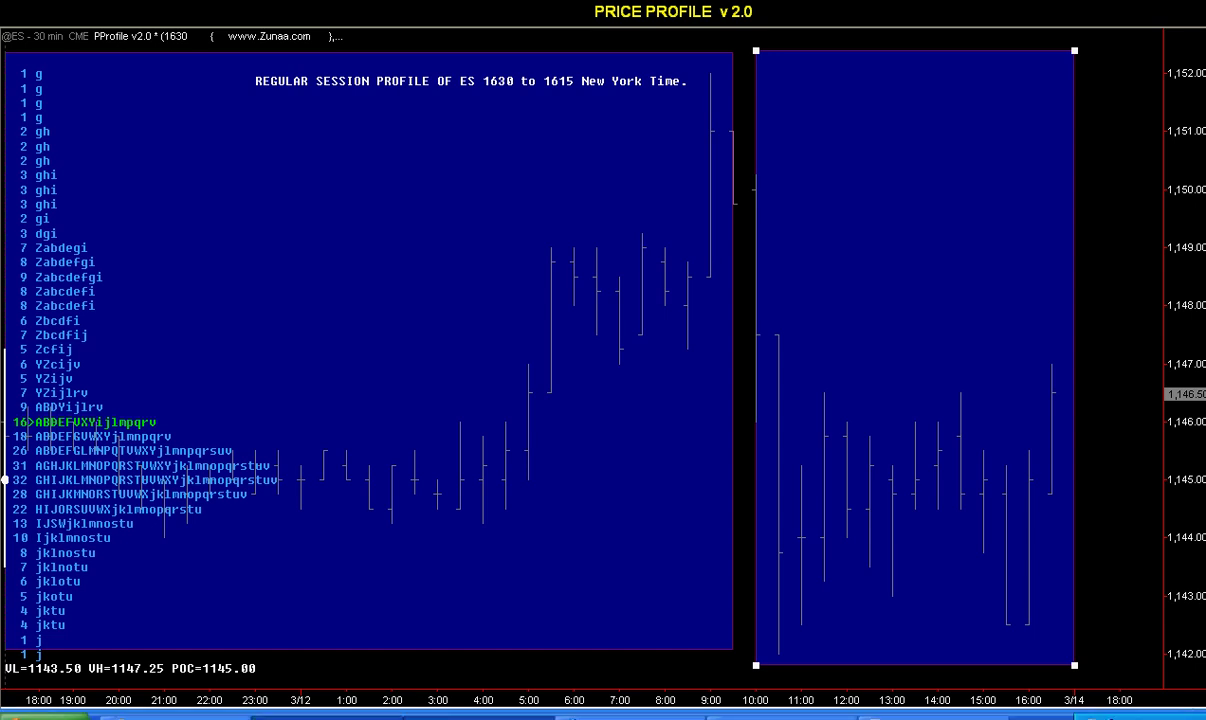
{"action": "left_click", "coordinate": [330, 702]}
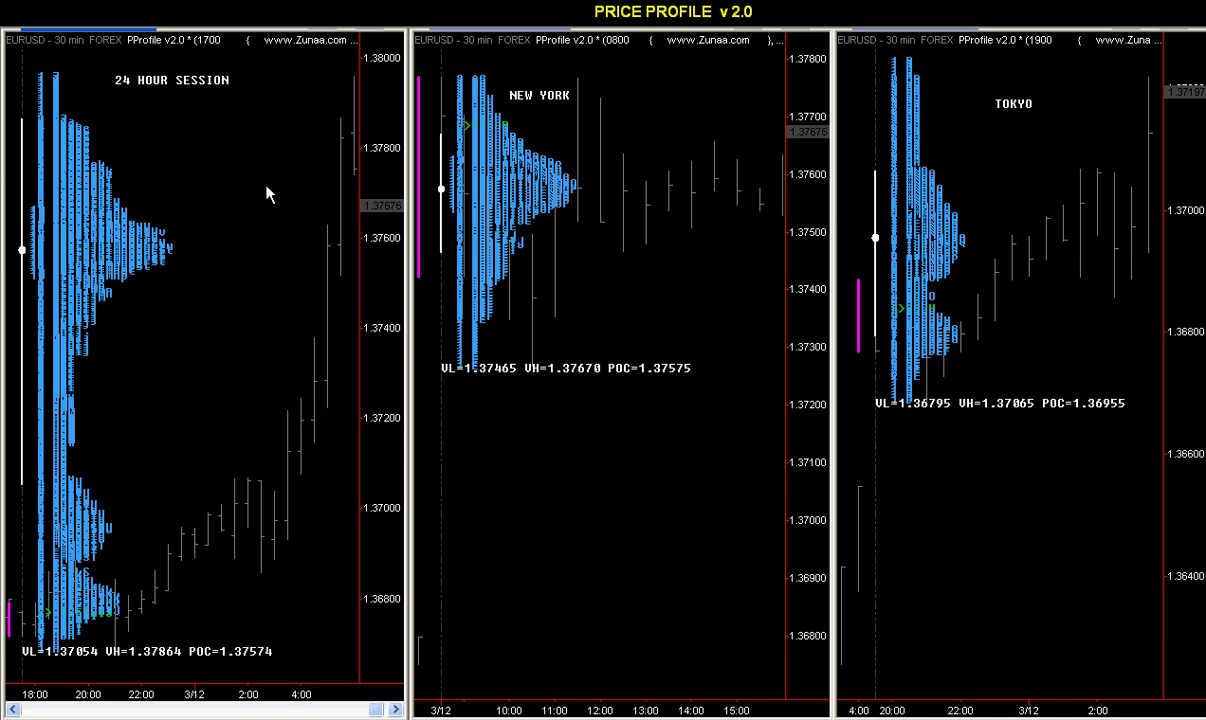
Open Format Symbol for the EURUSD 30 min chart to see its Regular Session properties
{"action": "right_click", "coordinate": [280, 110]}
{"action": "left_click", "coordinate": [304, 113]}
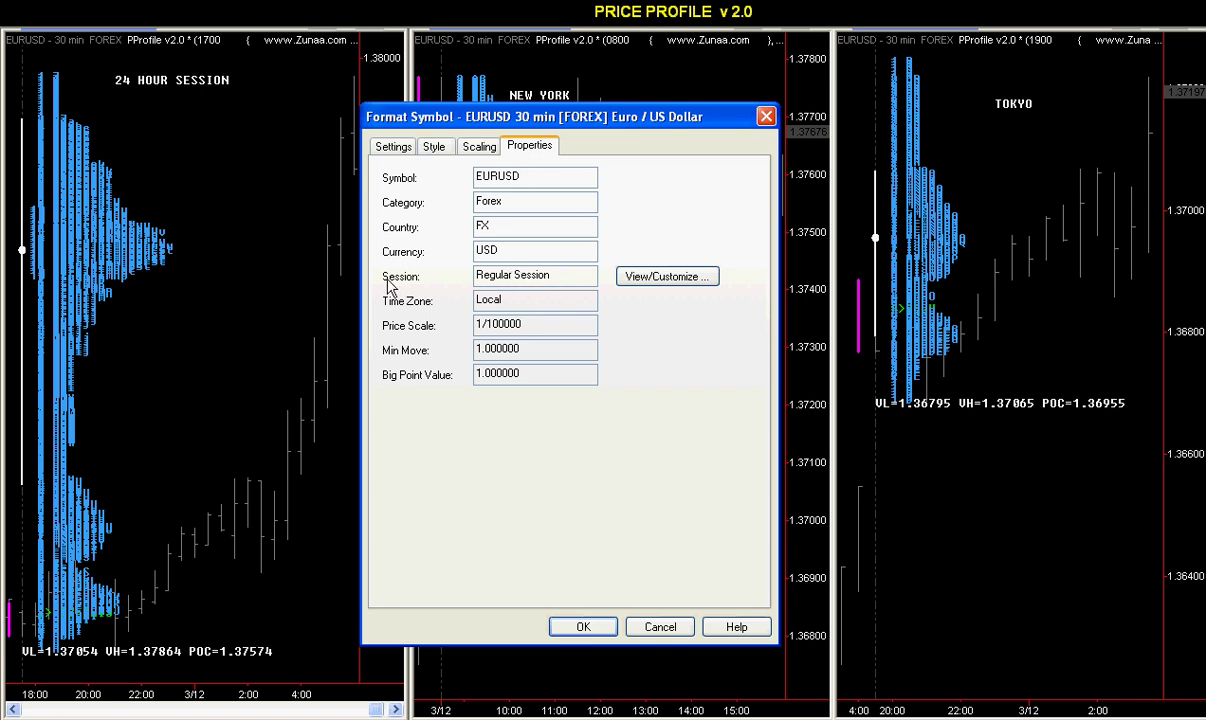
Preview the 0930-1600 Est custom session, then close Sessions and Format Symbol without applying
{"action": "left_click", "coordinate": [672, 283]}
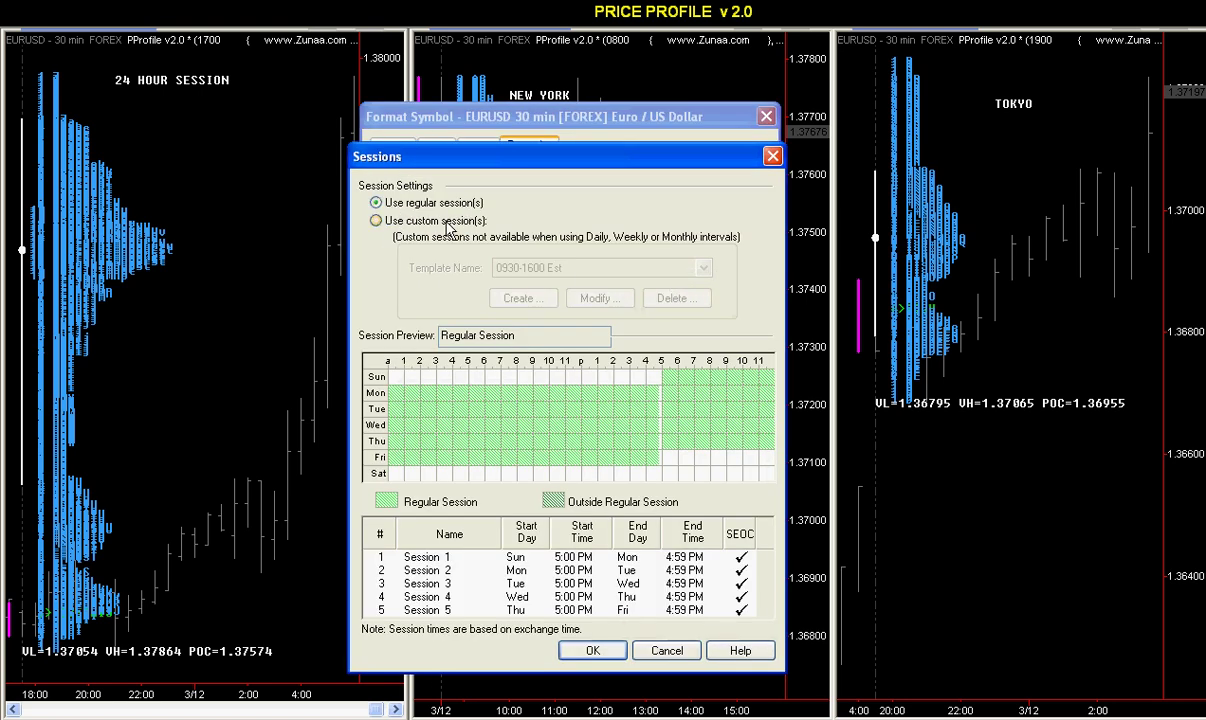
{"action": "left_click", "coordinate": [374, 220]}
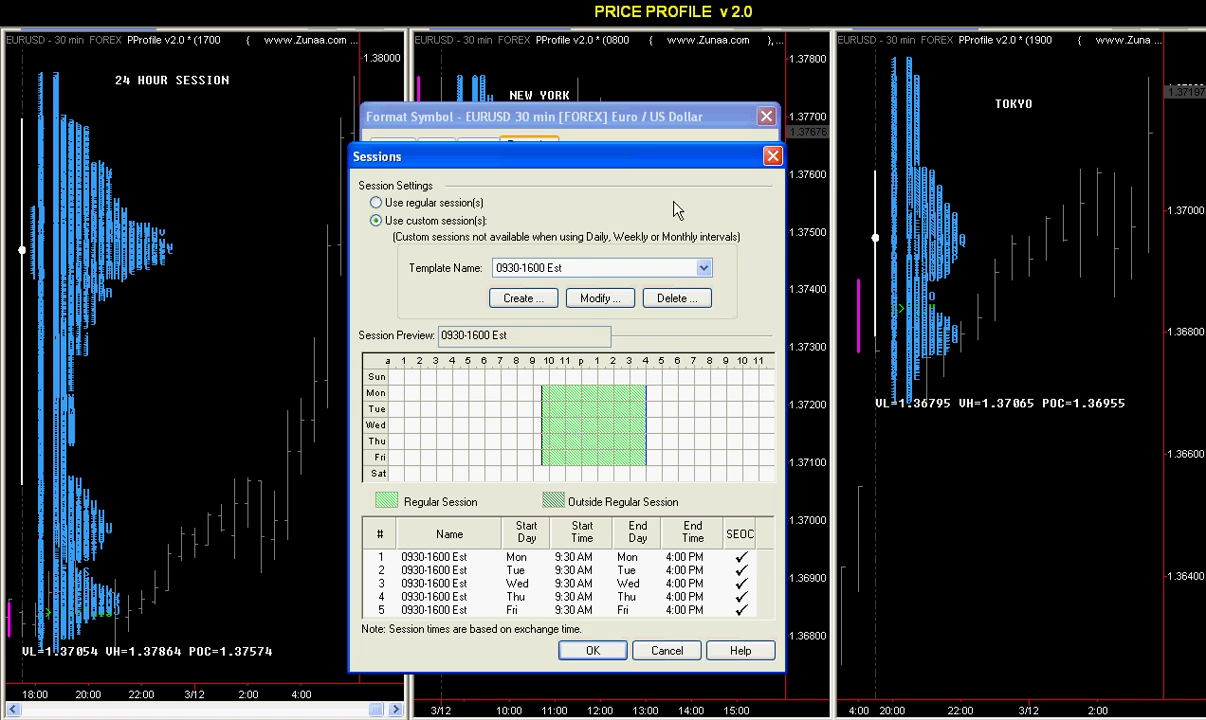
{"action": "left_click", "coordinate": [773, 156]}
{"action": "left_click", "coordinate": [766, 117]}
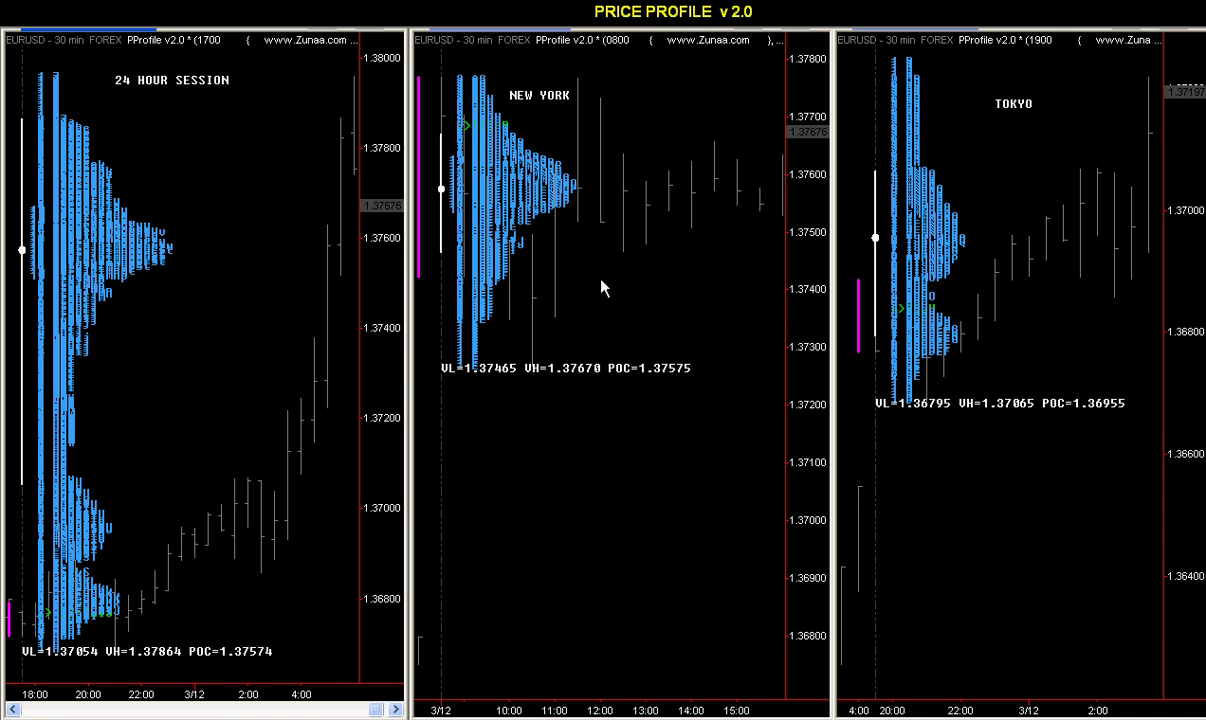
Zoom the New York chart out, check its crosshair readout, then select the Tokyo chart
{"action": "left_click", "coordinate": [664, 278]}
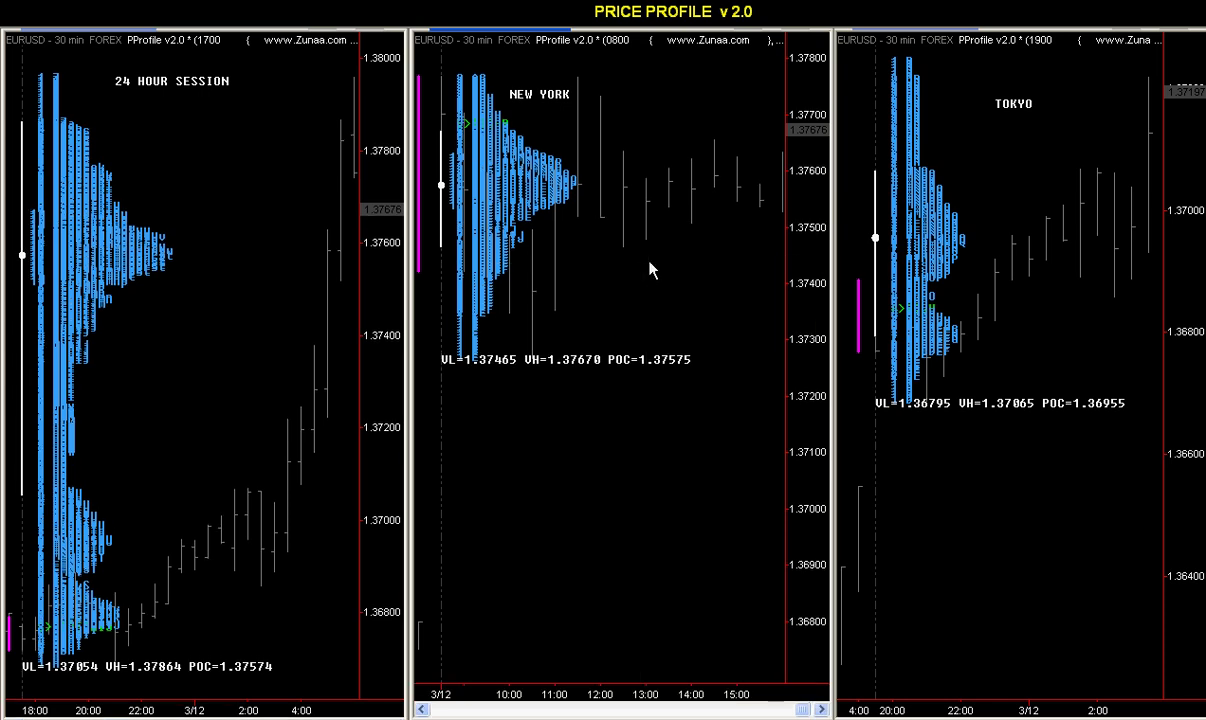
{"action": "key", "text": "minus"}
{"action": "middle_click", "coordinate": [725, 267]}
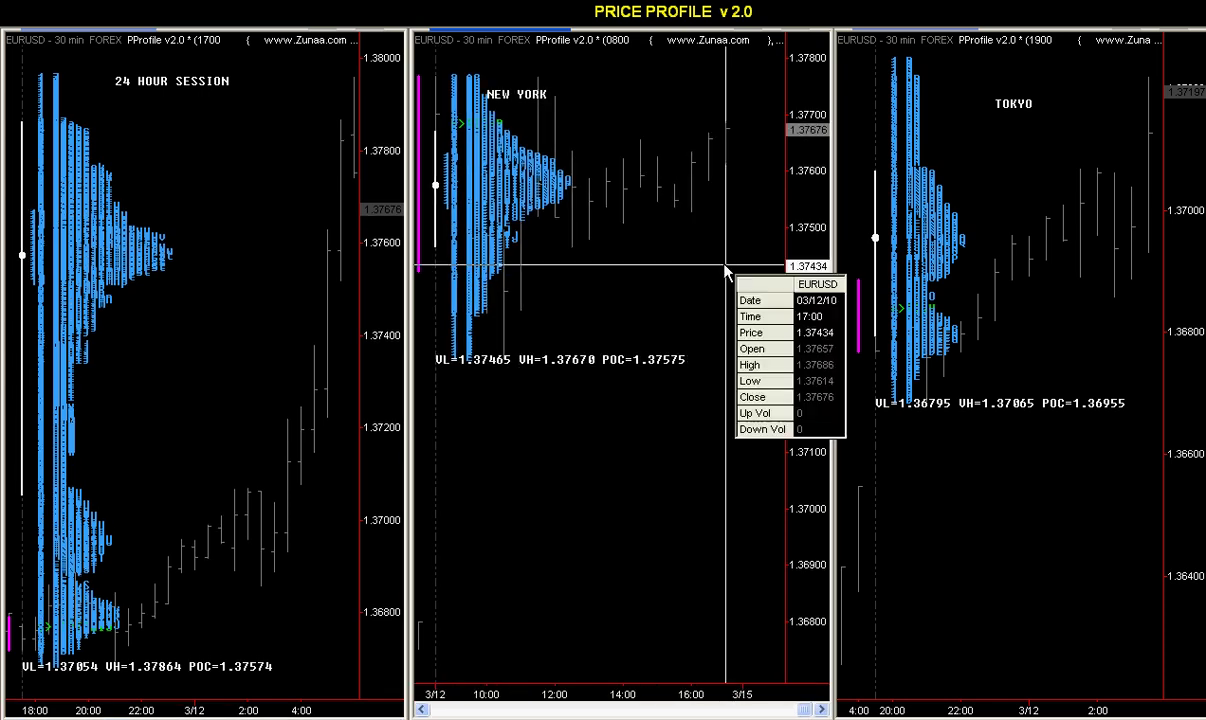
{"action": "left_click", "coordinate": [727, 266]}
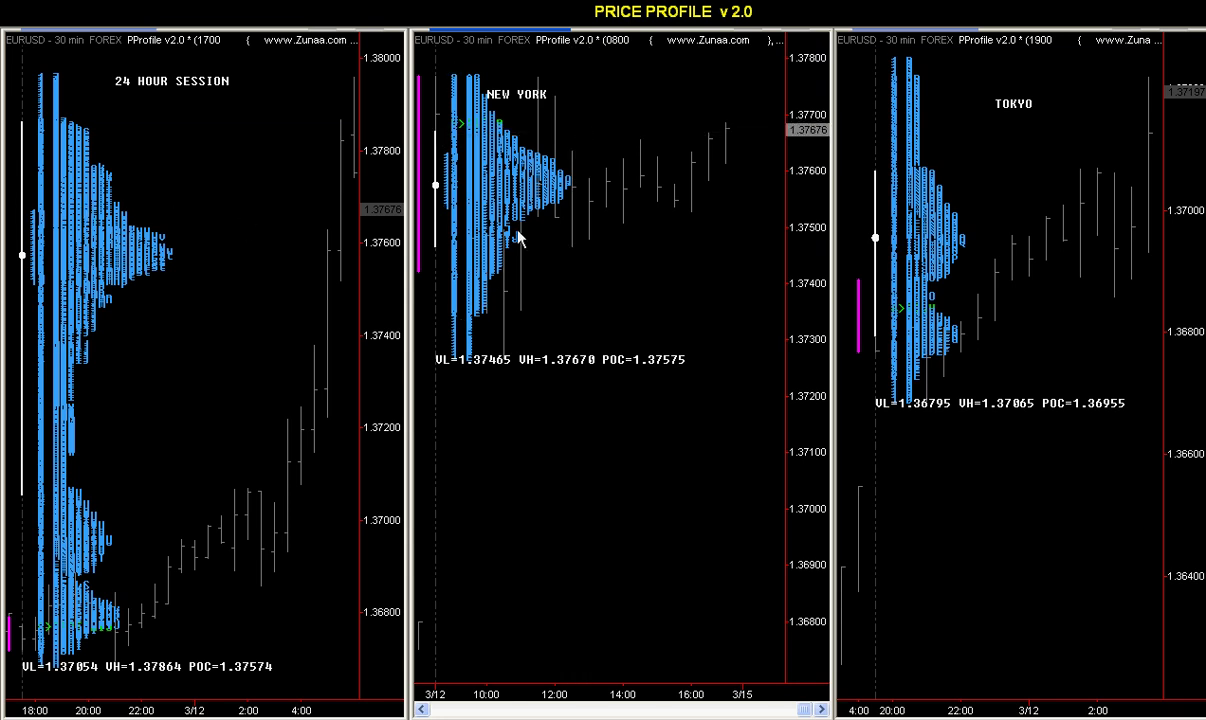
{"action": "left_click", "coordinate": [931, 183]}
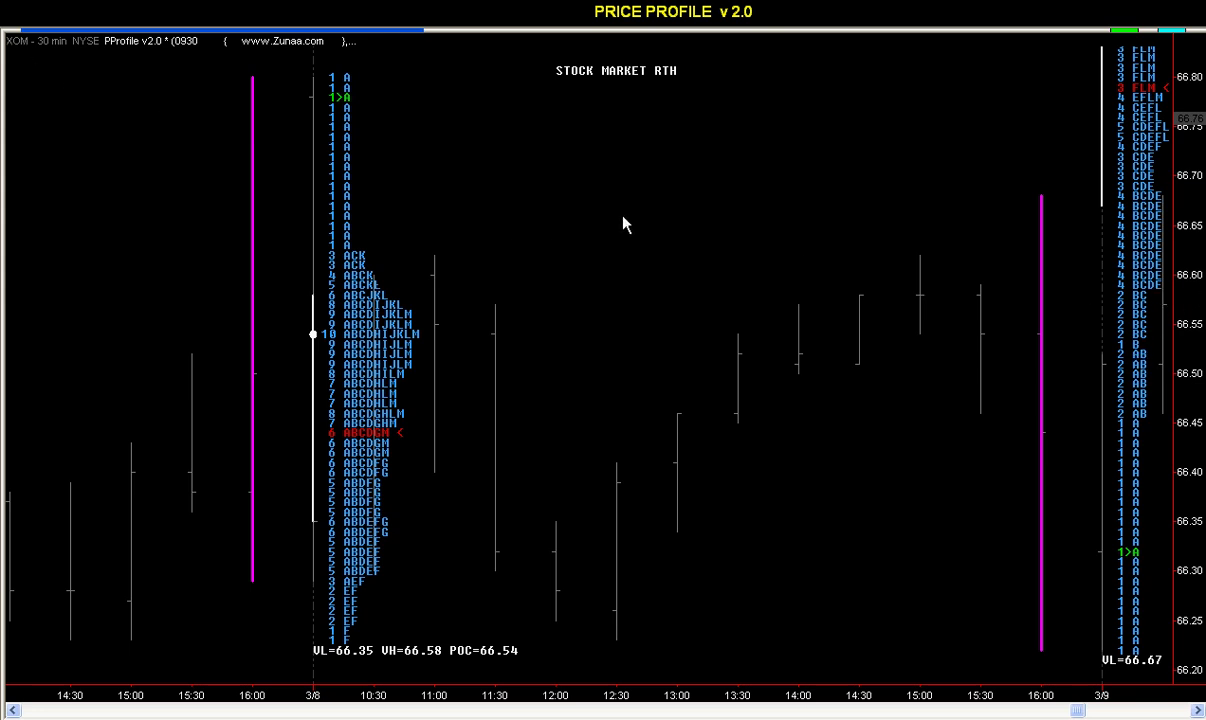
Change the XOM PProfile v2.0 MinimumTick input from 1 to 5 and confirm
{"action": "right_click", "coordinate": [385, 336]}
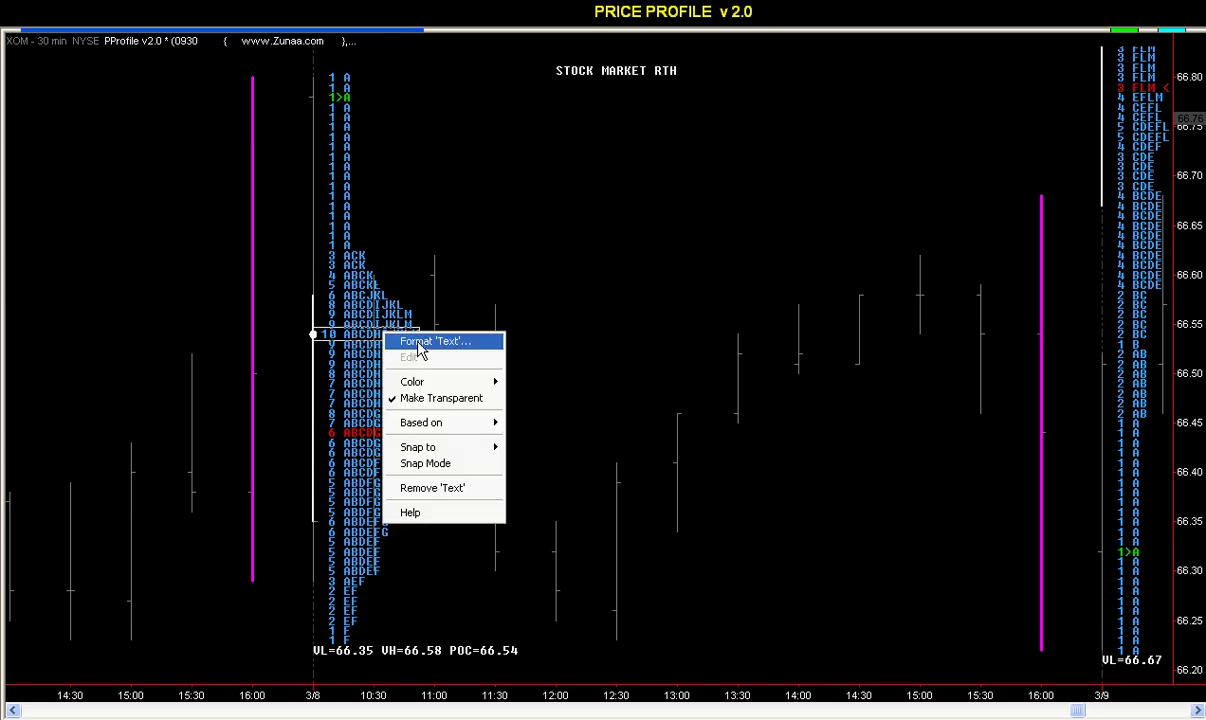
{"action": "left_click", "coordinate": [418, 344]}
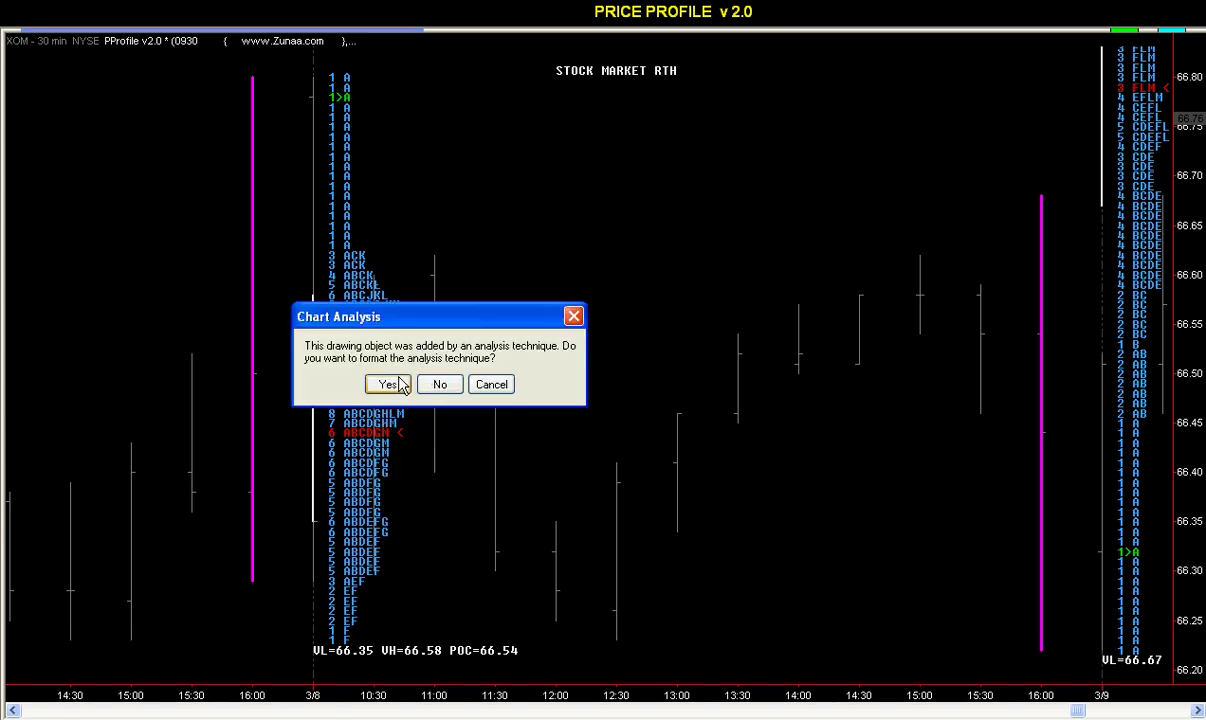
{"action": "left_click", "coordinate": [390, 381]}
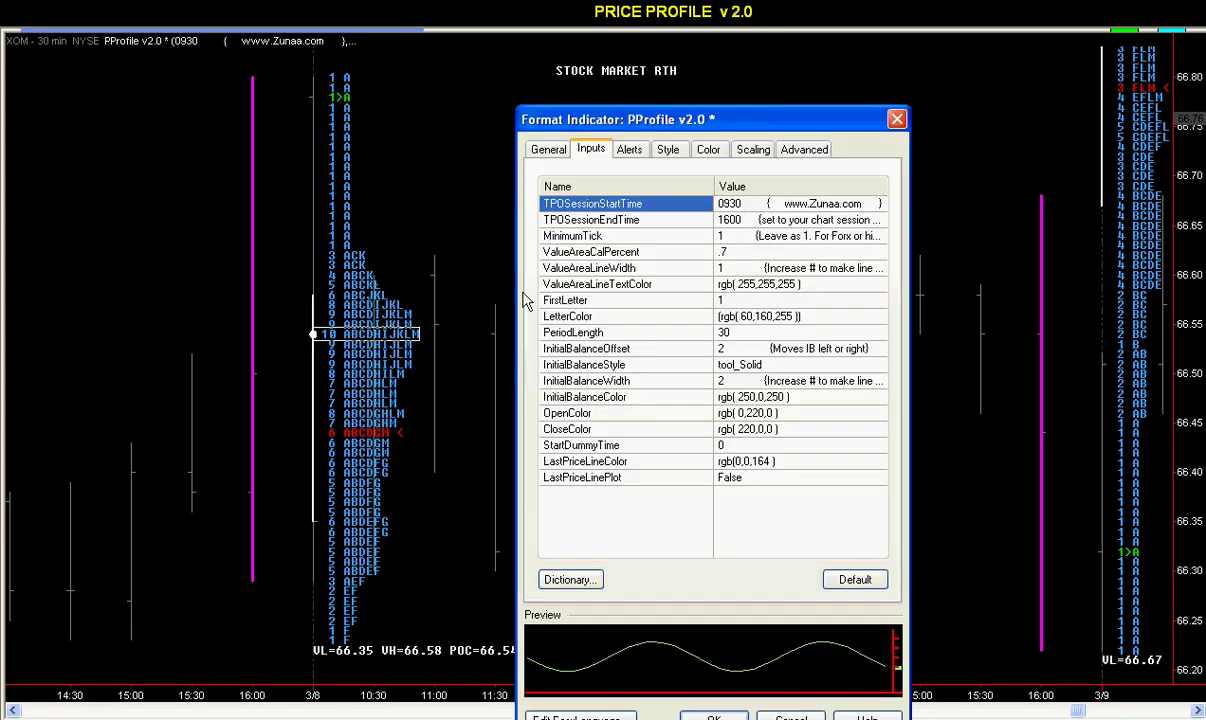
{"action": "left_click", "coordinate": [727, 235]}
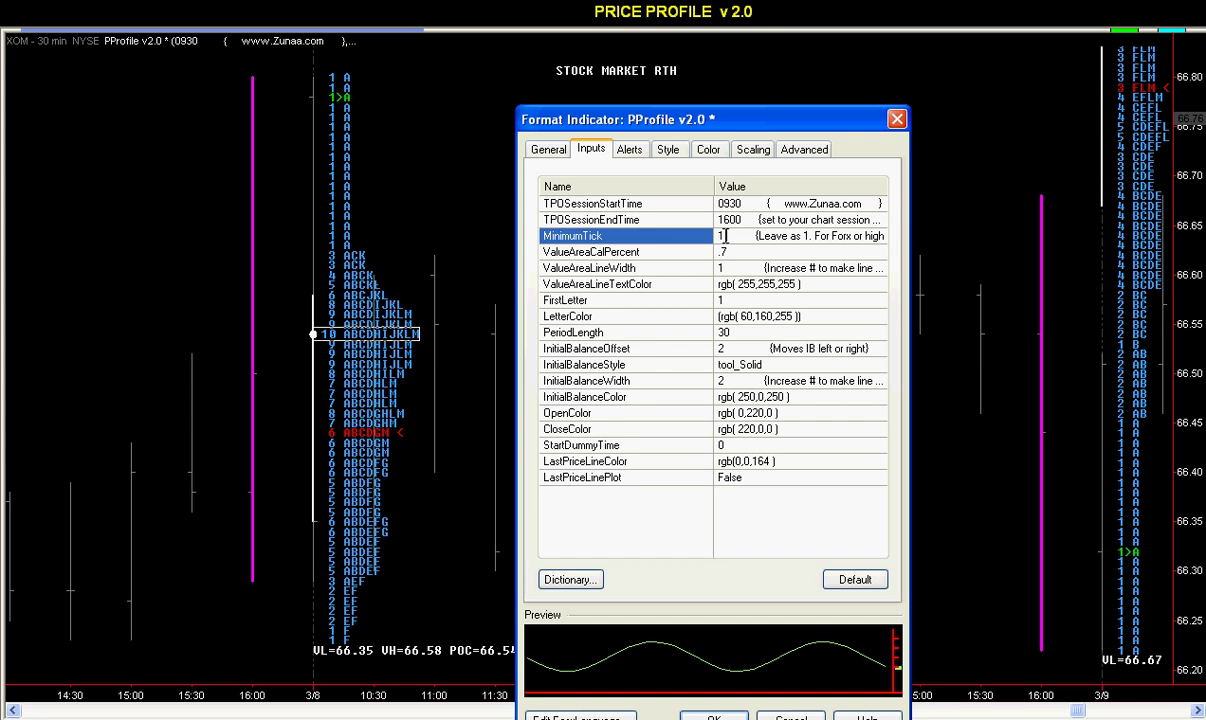
{"action": "key", "text": "BackSpace"}
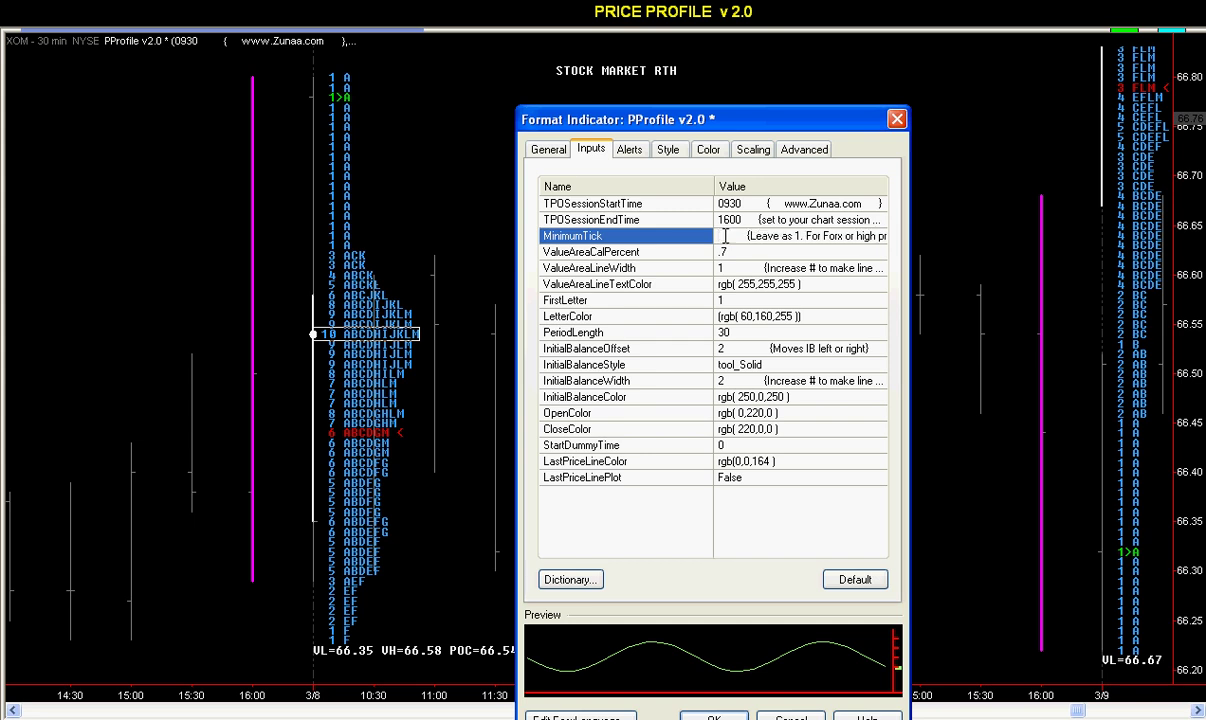
{"action": "type", "text": "5"}
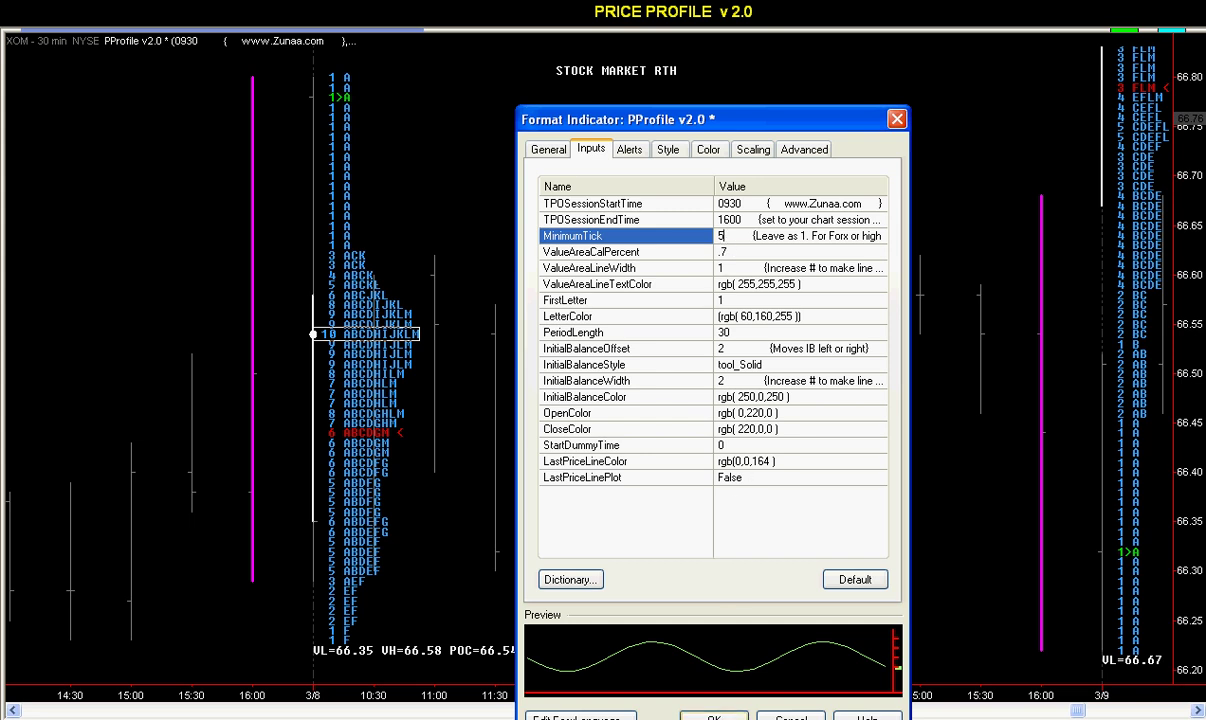
{"action": "left_click", "coordinate": [715, 716]}
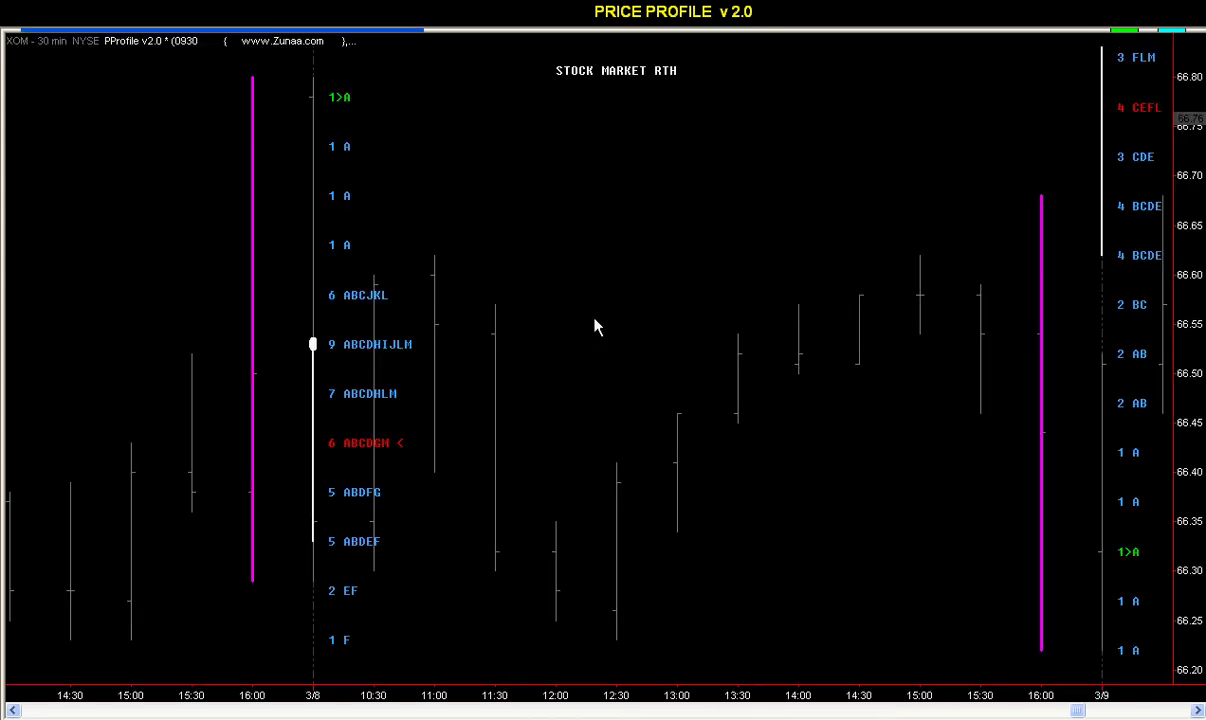
Load the symbol IBM into the chart from its command line
{"action": "type", "text": "ibm"}
{"action": "key", "text": "Return"}
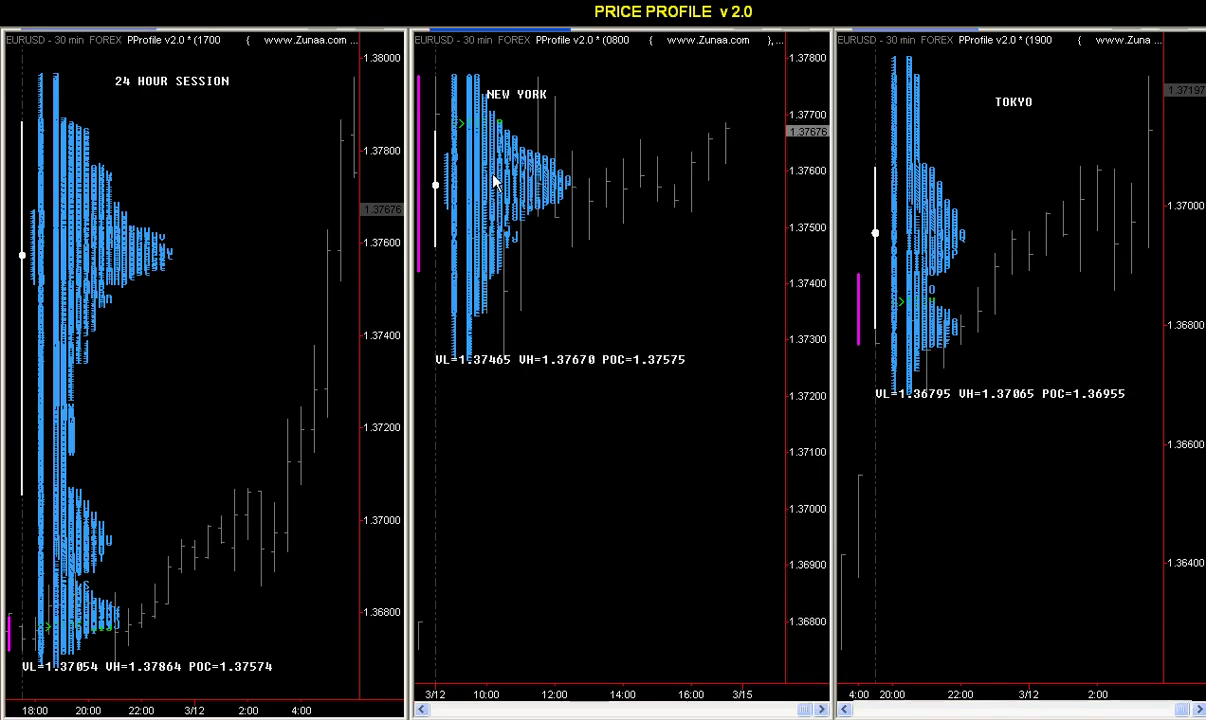
Open the New York profile's PProfile indicator inputs and close them without changes
{"action": "right_click", "coordinate": [495, 181]}
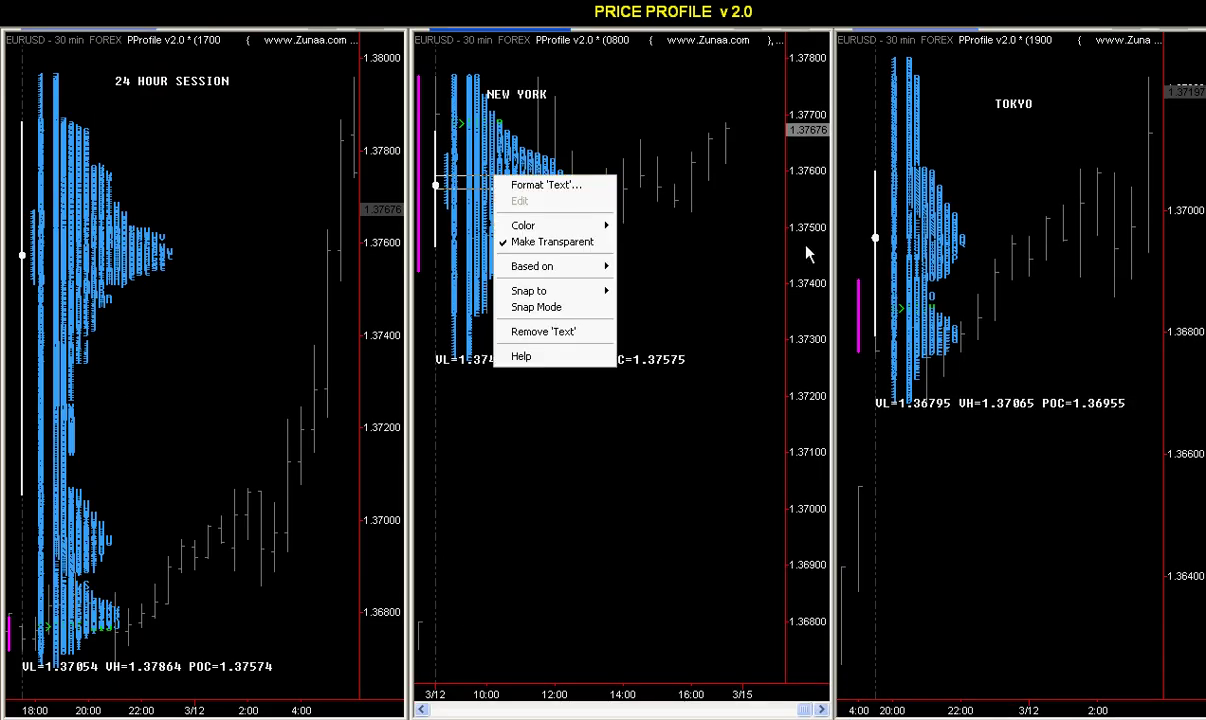
{"action": "left_click", "coordinate": [545, 185]}
{"action": "left_click", "coordinate": [388, 384]}
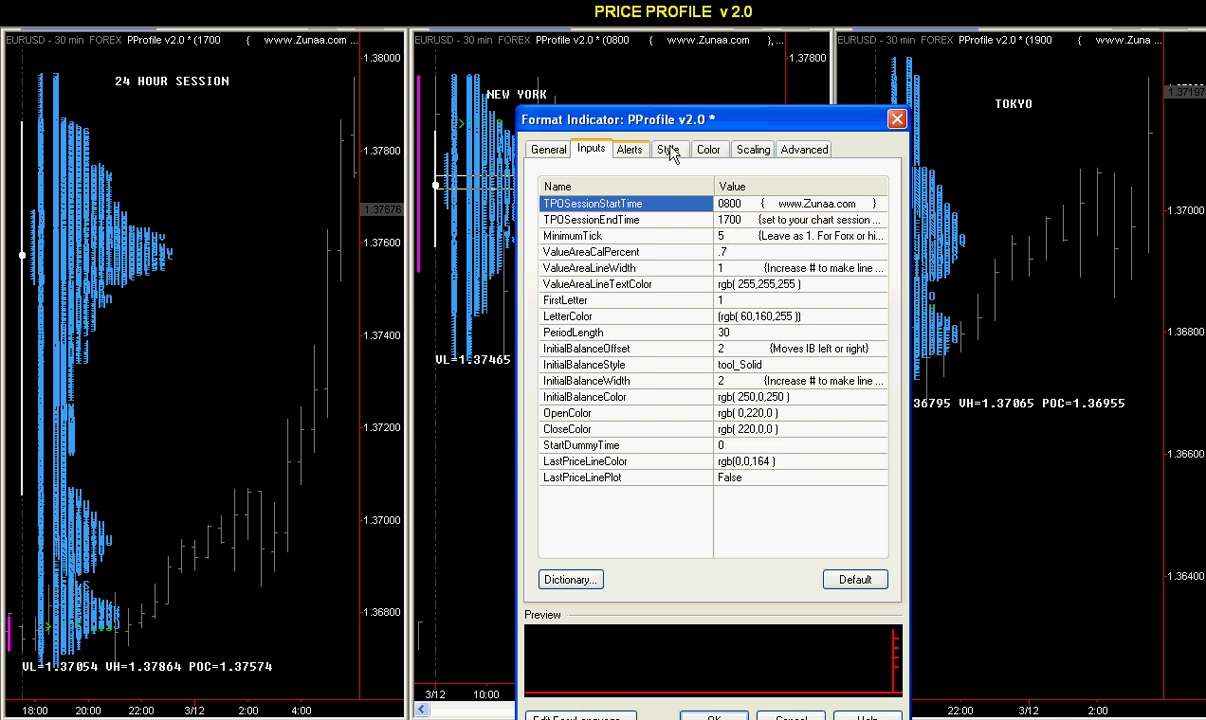
{"action": "key", "text": "Return"}
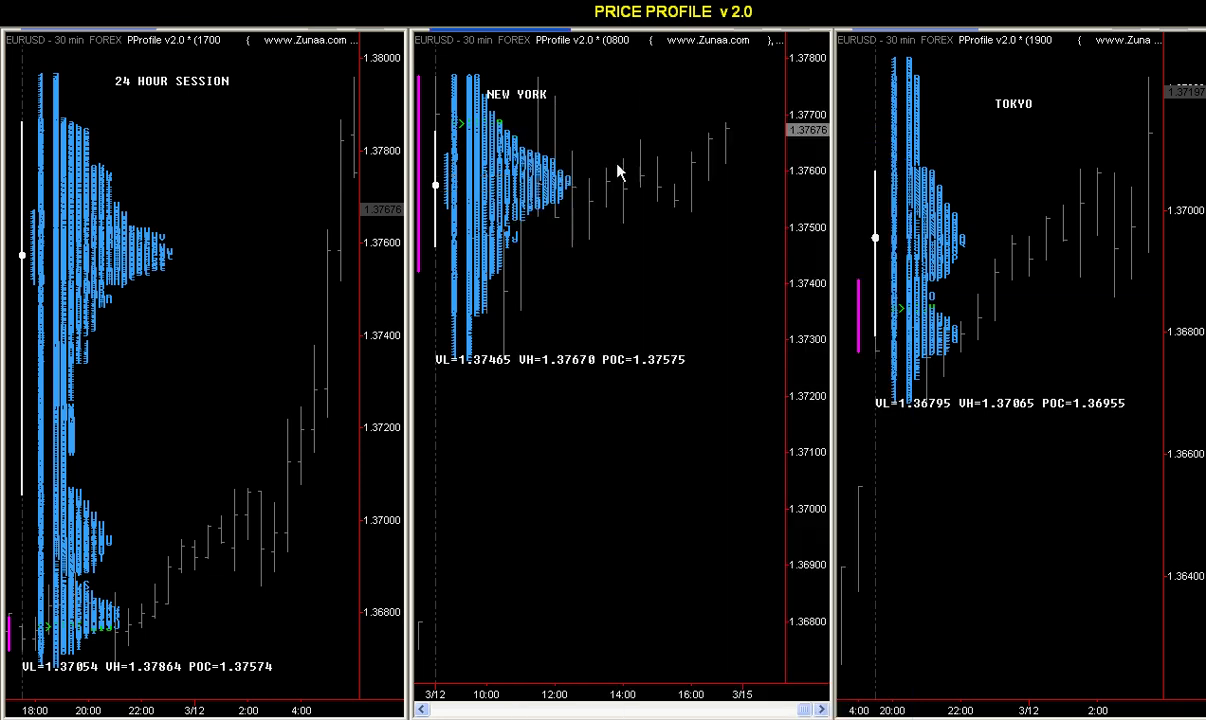
Reopen the New York PProfile inputs to inspect TPOSessionStartTime 0800, then close keeping the inputs
{"action": "right_click", "coordinate": [517, 174]}
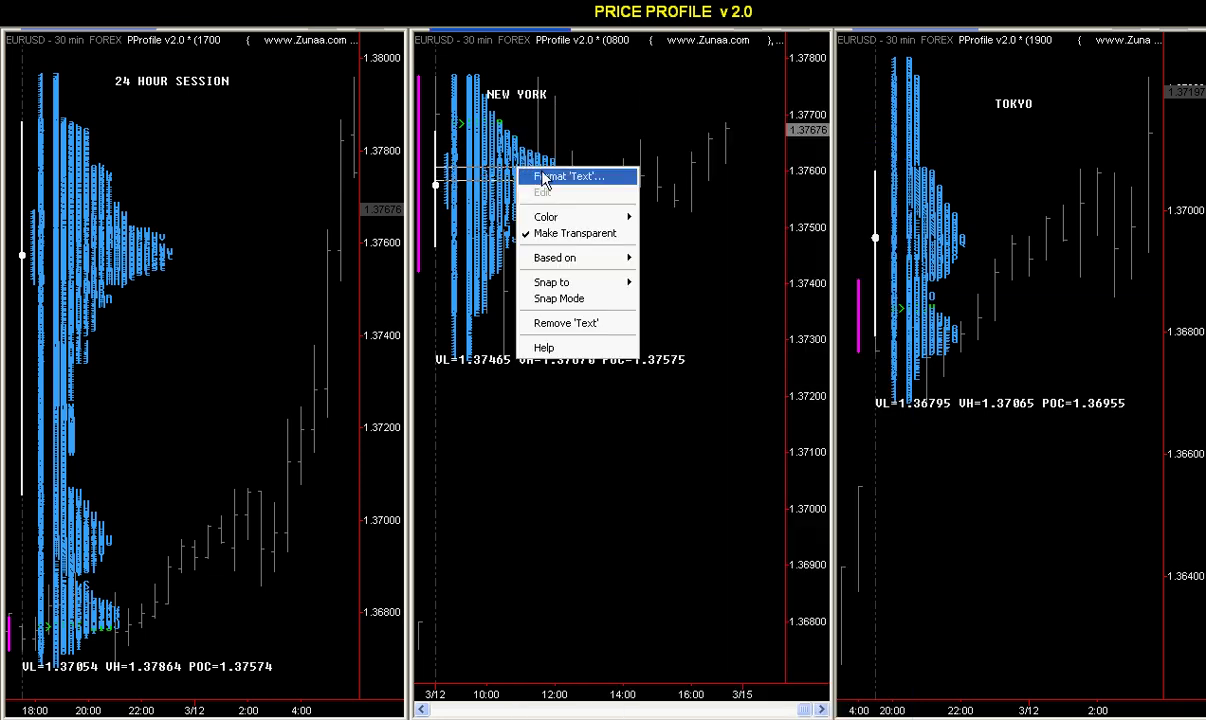
{"action": "left_click", "coordinate": [533, 179]}
{"action": "left_click", "coordinate": [405, 382]}
{"action": "double_click", "coordinate": [470, 250]}
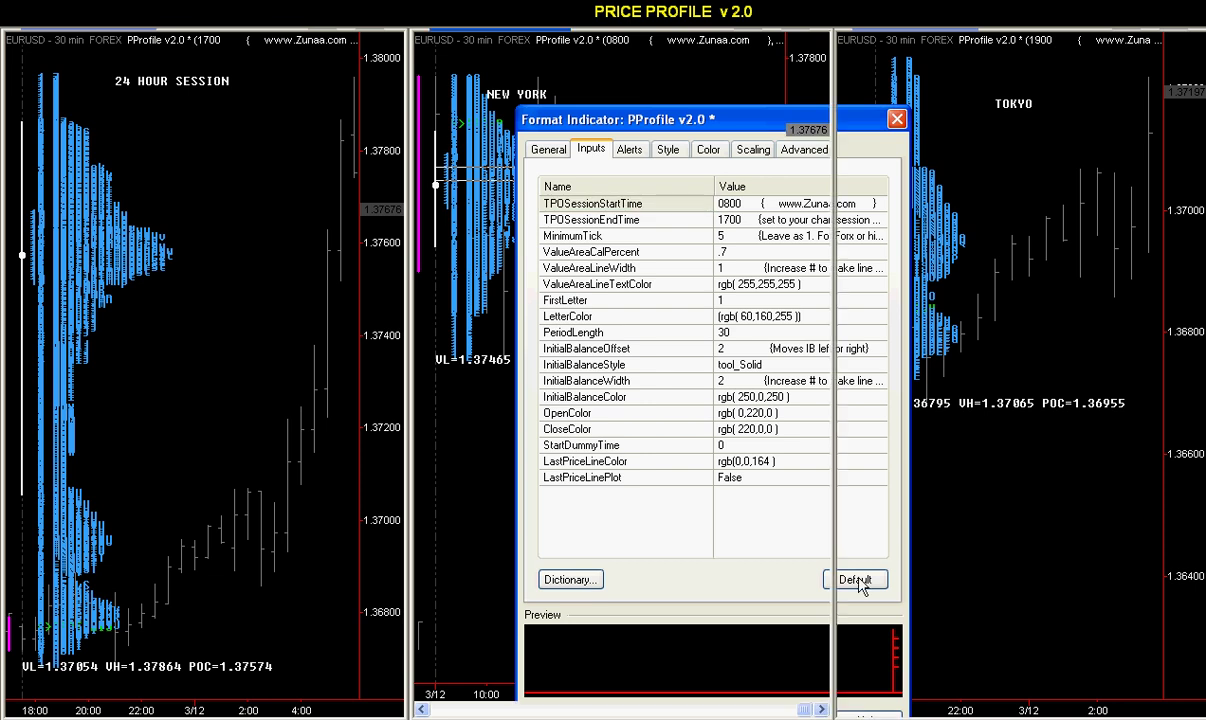
{"action": "left_click", "coordinate": [713, 717]}
Review and apply the Tokyo PProfile inputs (1900 to 0400), then make the New York chart active
{"action": "right_click", "coordinate": [936, 221]}
{"action": "left_click", "coordinate": [966, 232]}
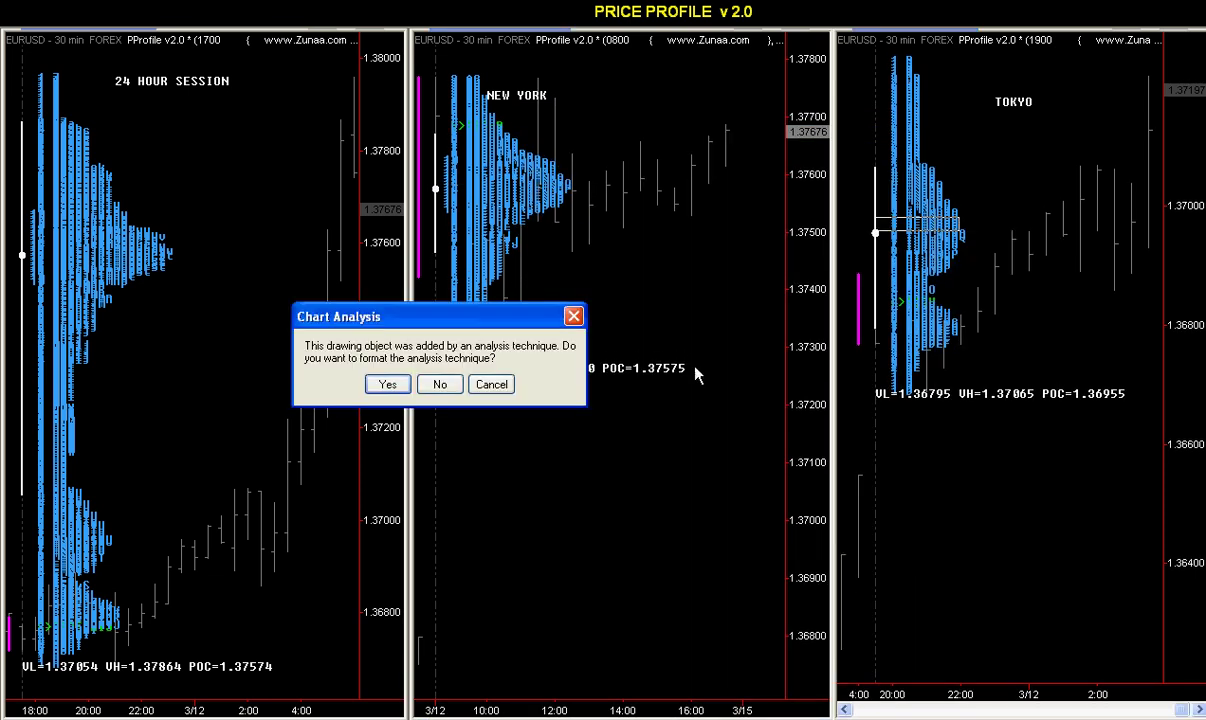
{"action": "left_click", "coordinate": [388, 380]}
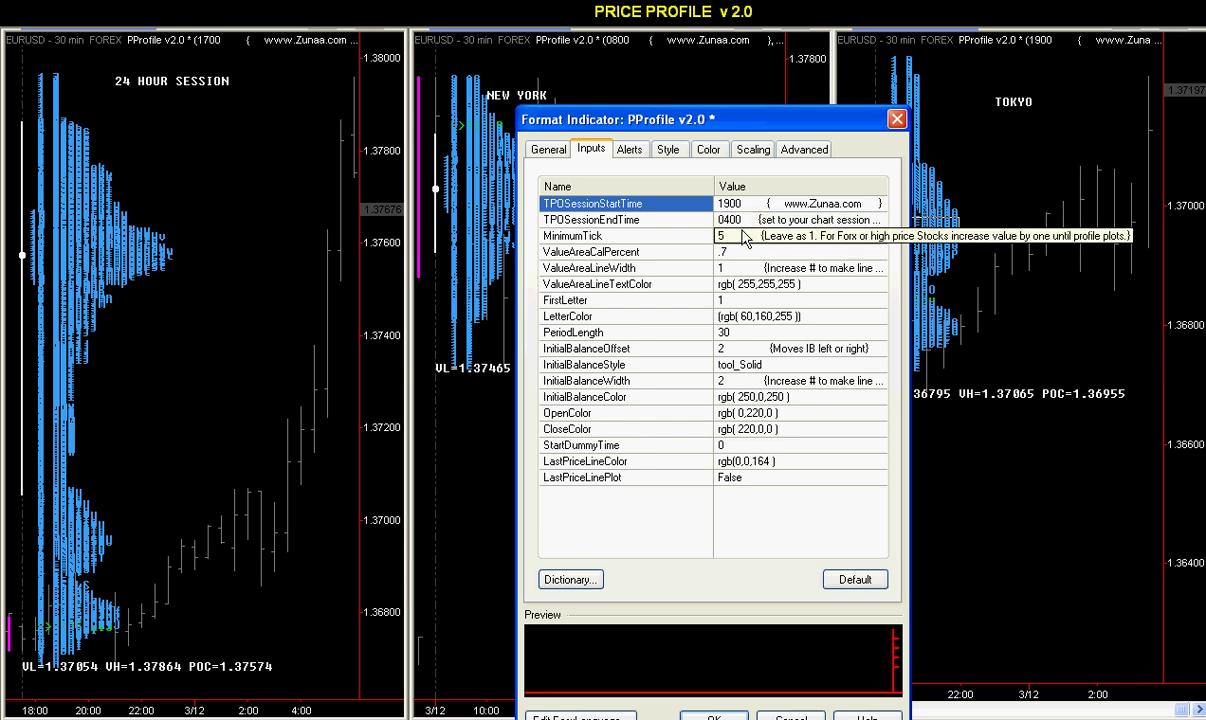
{"action": "left_click", "coordinate": [722, 714]}
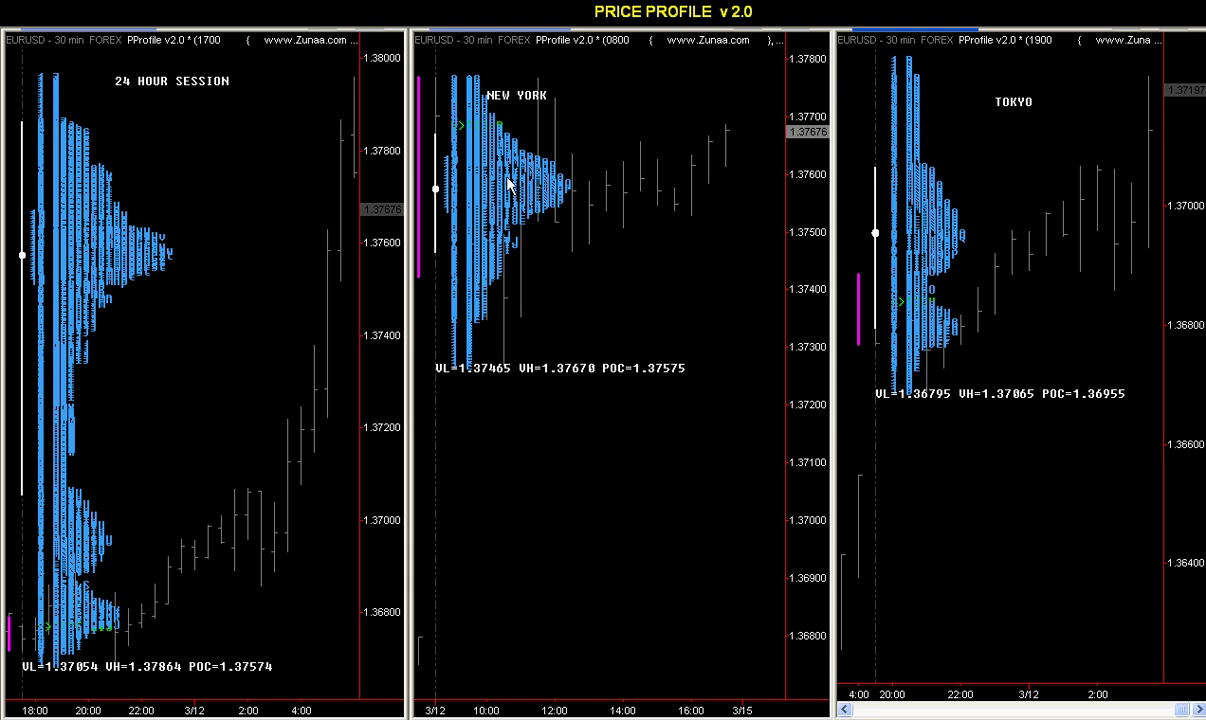
{"action": "left_click", "coordinate": [605, 312]}
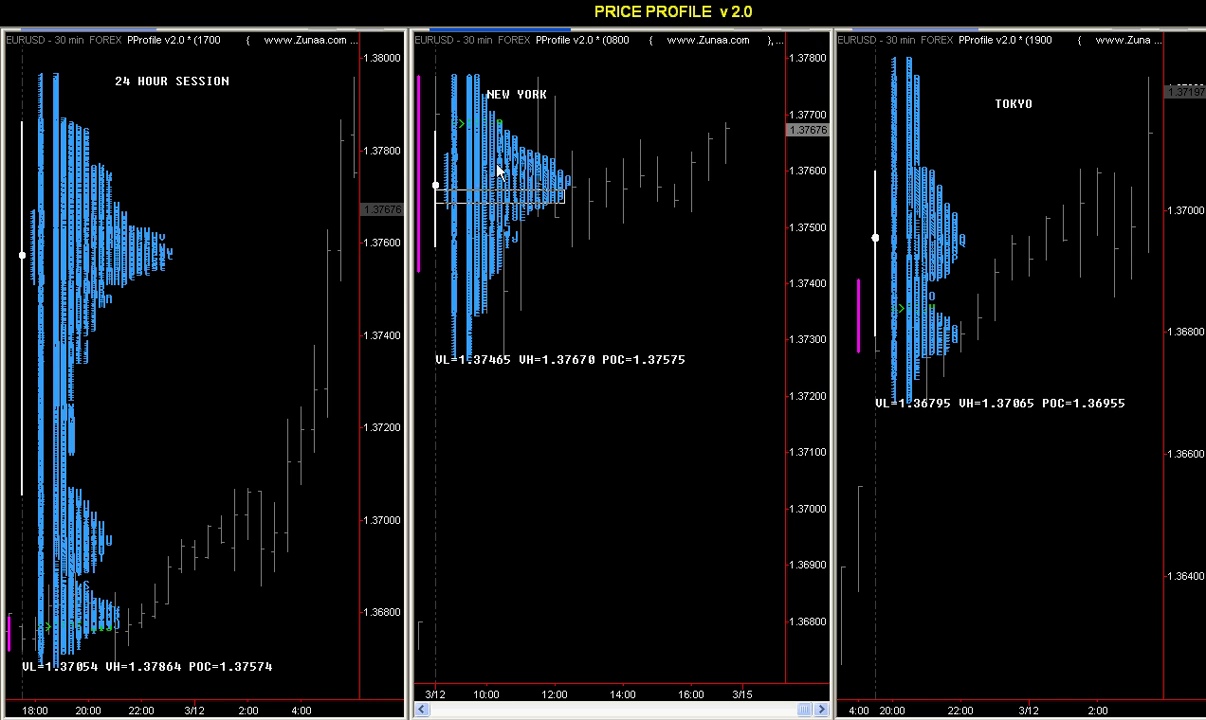
Show and hide the crosshair price and bar data box on the New York chart
{"action": "middle_click", "coordinate": [452, 560]}
{"action": "left_click", "coordinate": [449, 560]}
{"action": "middle_click", "coordinate": [447, 619]}
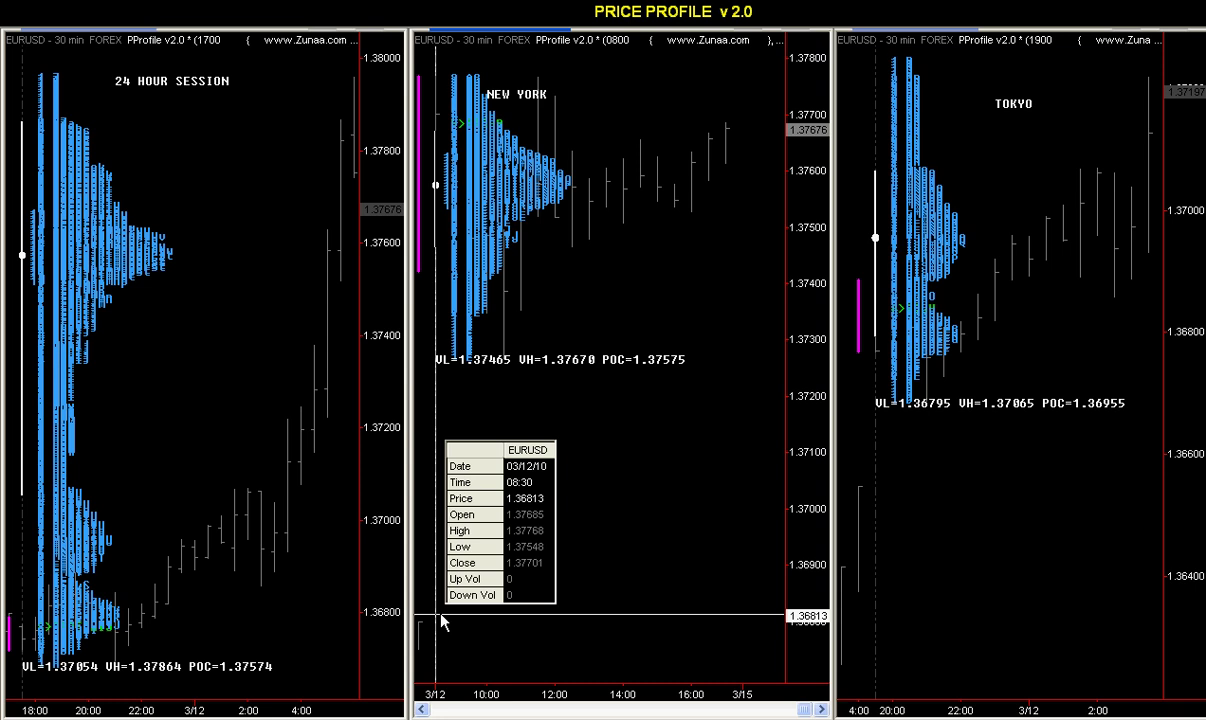
{"action": "middle_click", "coordinate": [733, 598]}
Reopen the New York PProfile v2.0 inputs (0800 to 1700, MinimumTick 5) and close the dialog
{"action": "right_click", "coordinate": [505, 170]}
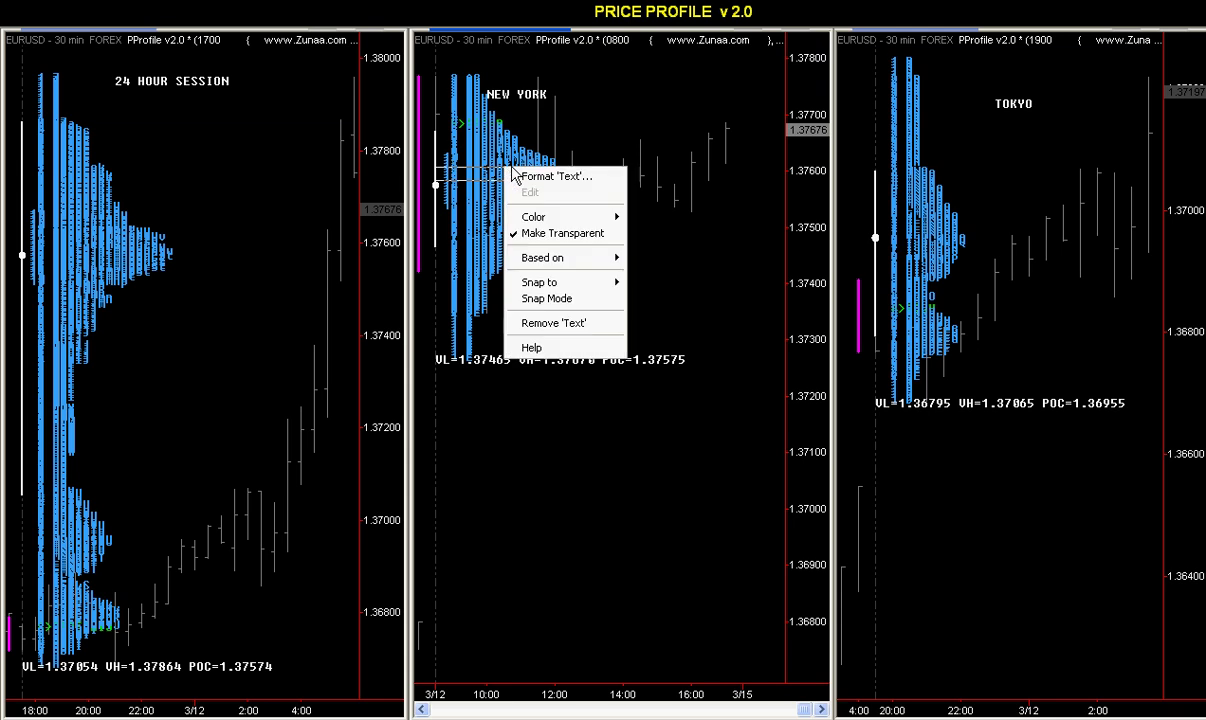
{"action": "left_click", "coordinate": [546, 180]}
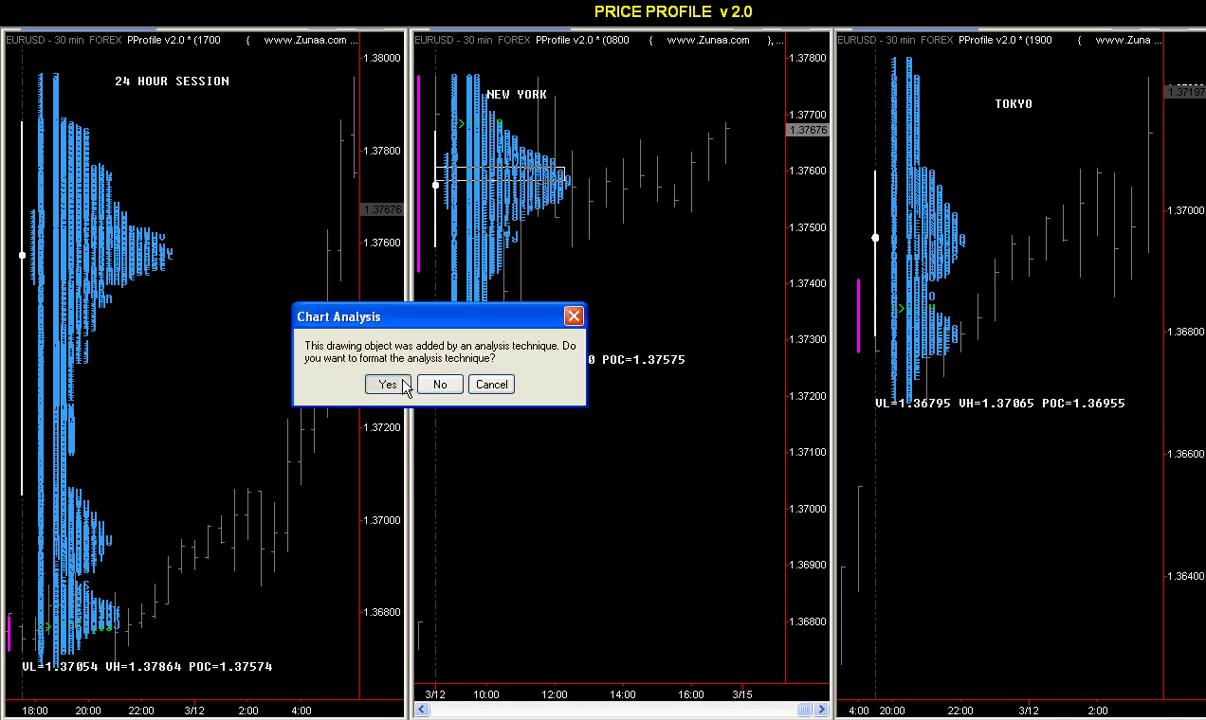
{"action": "left_click", "coordinate": [388, 372]}
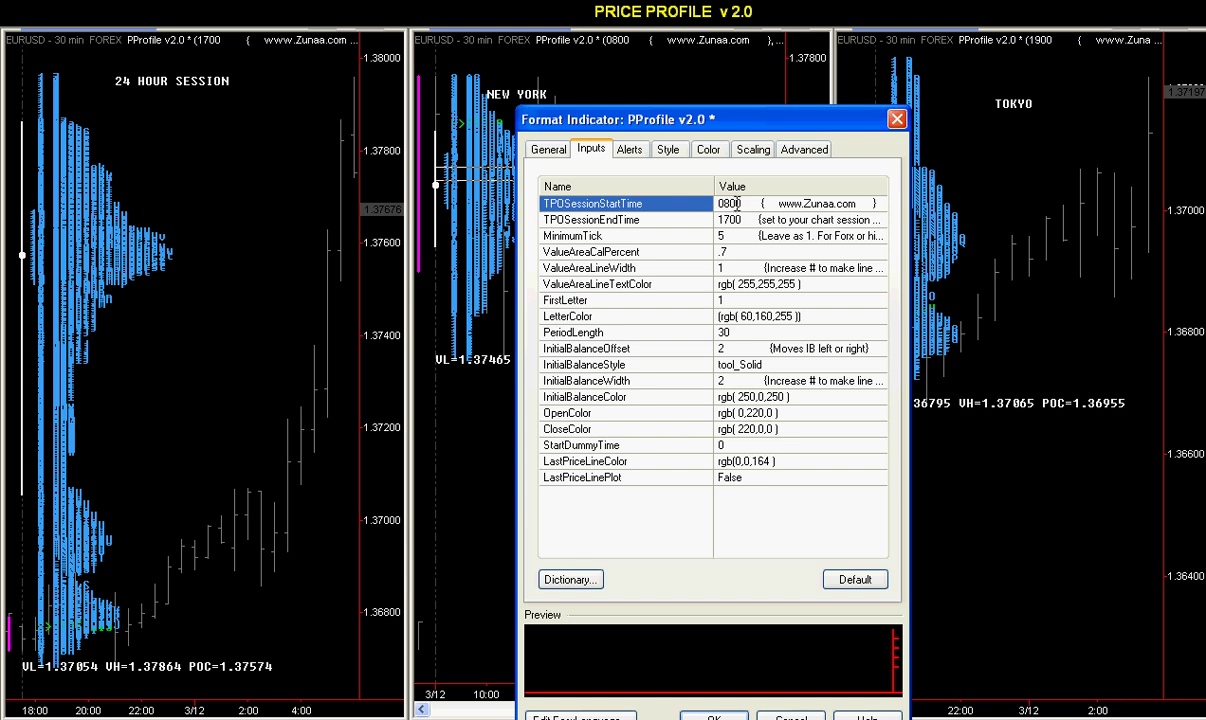
{"action": "left_click", "coordinate": [897, 121]}
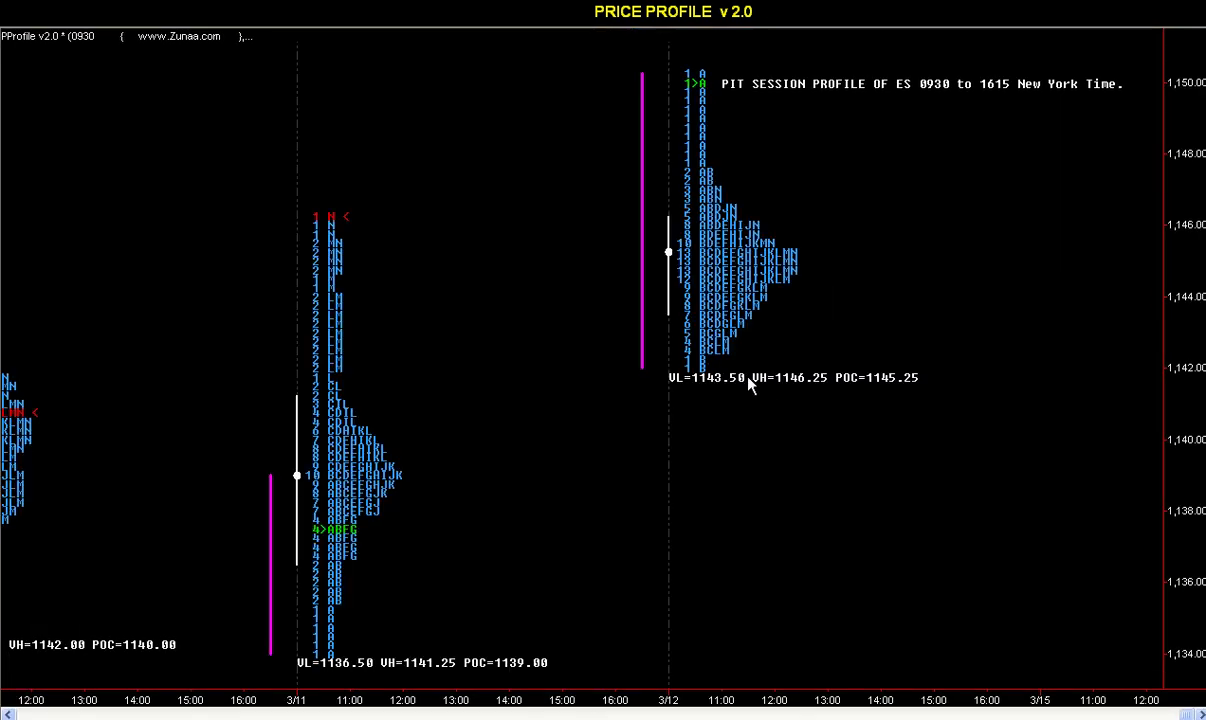
Zoom the ES chart's time axis in so the 3/12 pit-session profile fills the chart
{"action": "scroll", "coordinate": [750, 385], "scroll_direction": "up", "scroll_amount": 3}
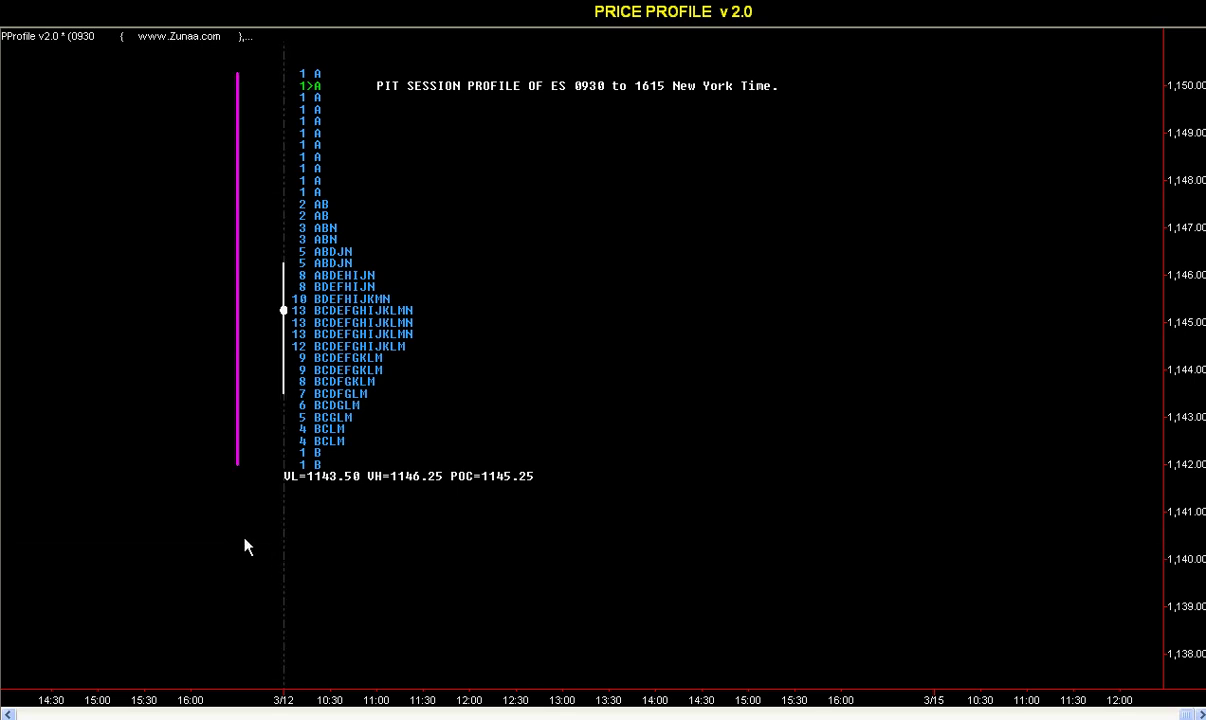
{"action": "mouse_move", "coordinate": [289, 560]}
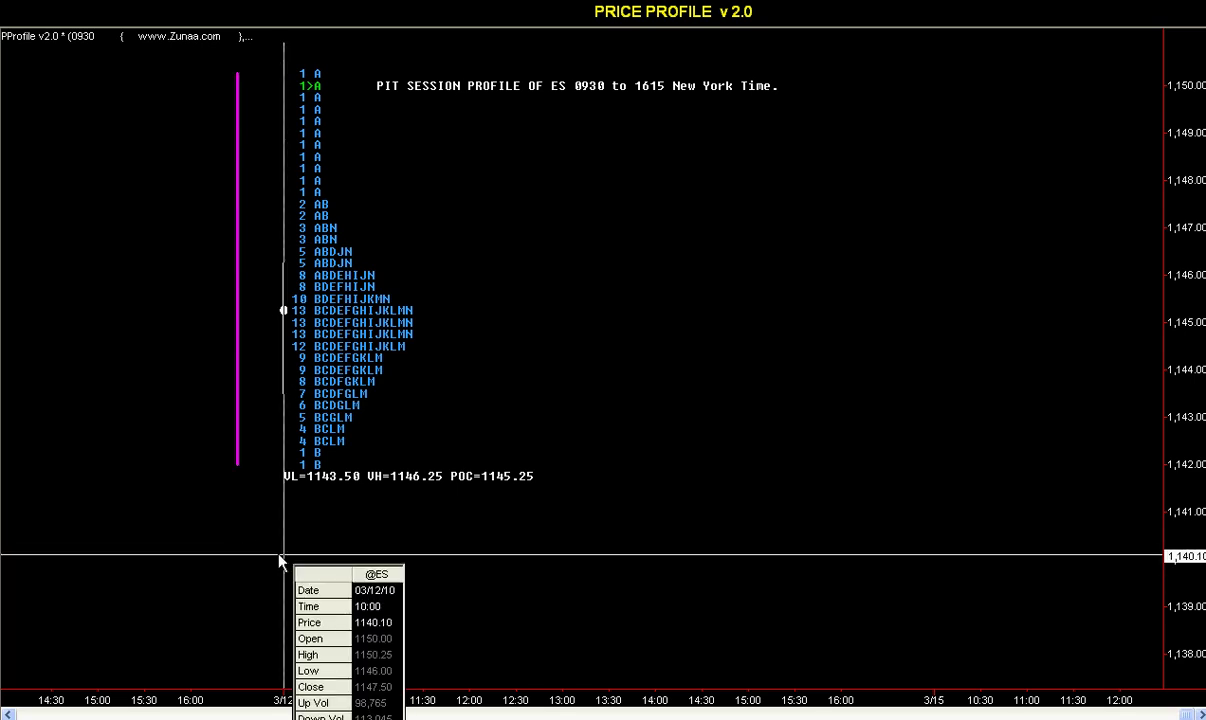